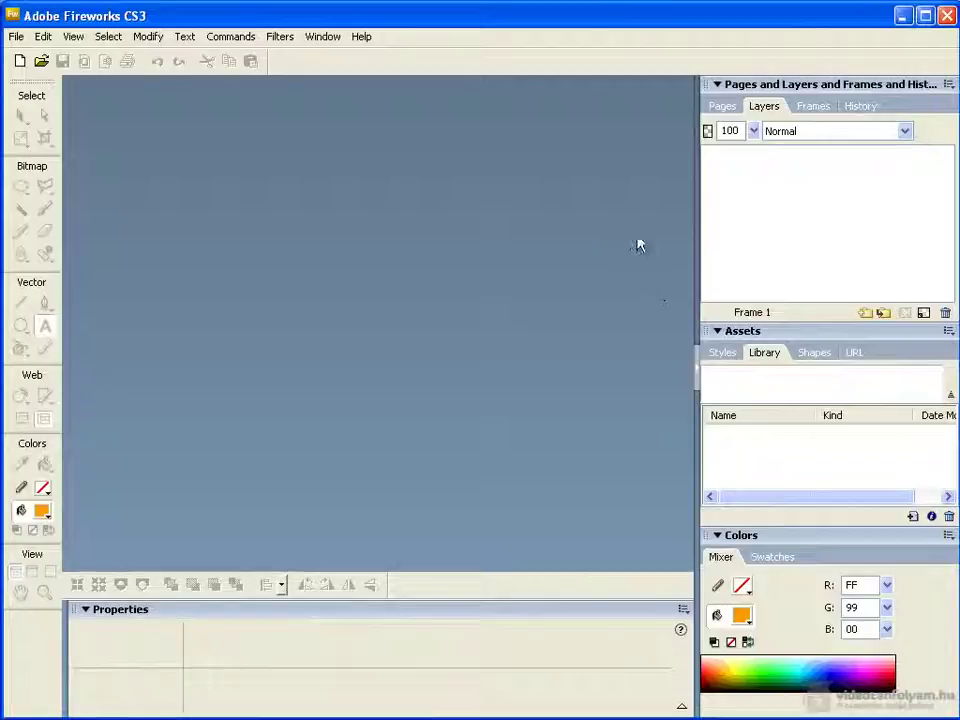
- Create a 400 × 400 pixel document with a white canvas and draw an ellipse about 307 × 232 pixels in its middle
{"action": "left_click", "coordinate": [20, 61]}
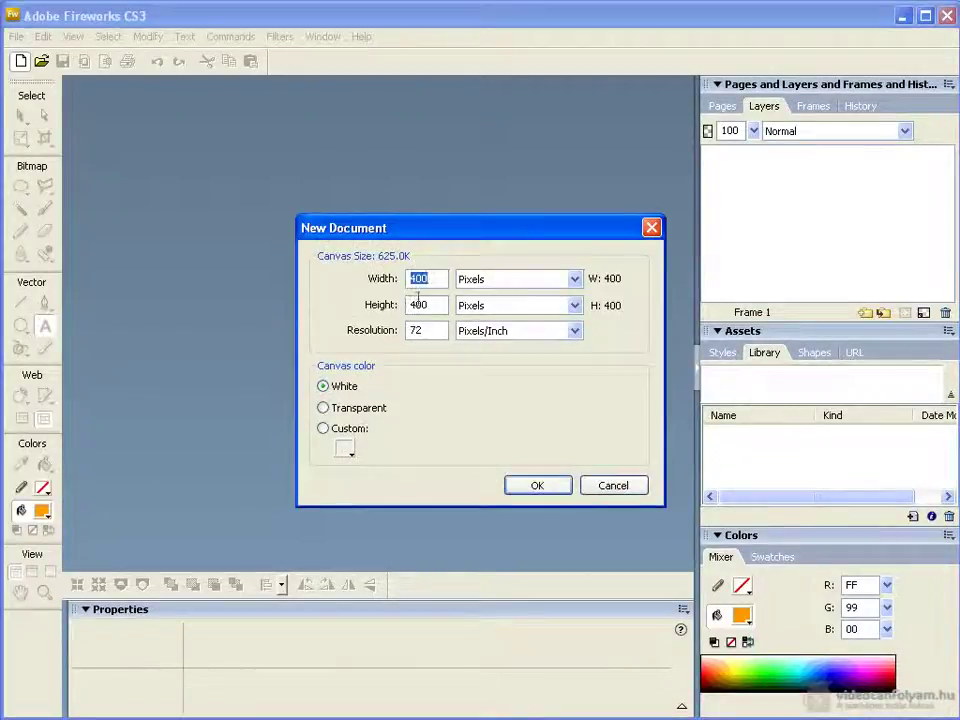
{"action": "left_click", "coordinate": [530, 488]}
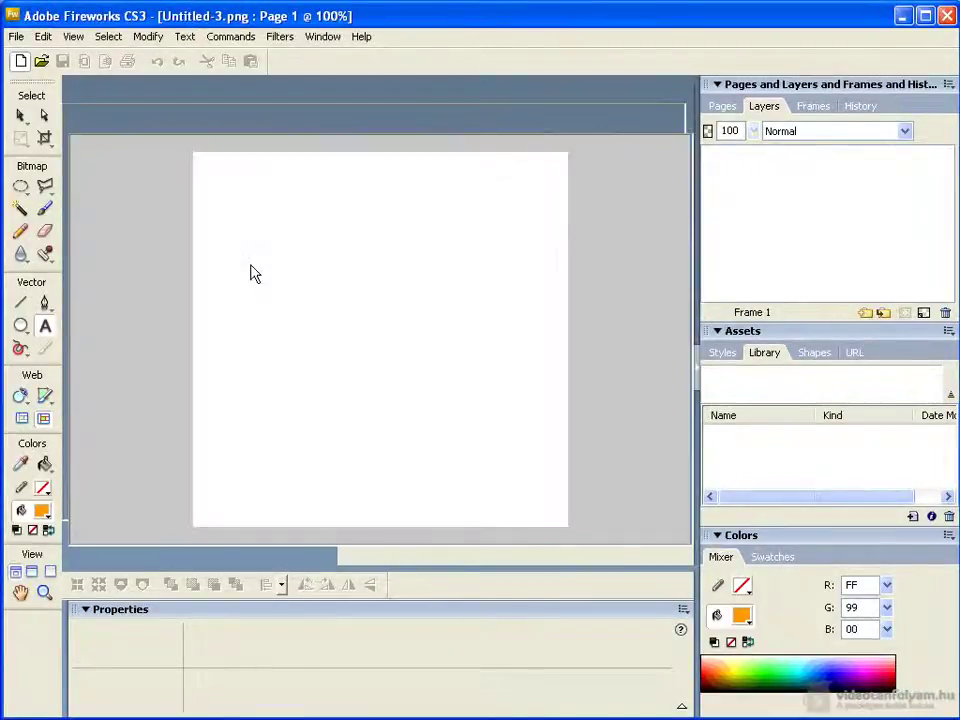
{"action": "left_click", "coordinate": [21, 326]}
{"action": "left_click_drag", "start_coordinate": [235, 243], "coordinate": [521, 463]}
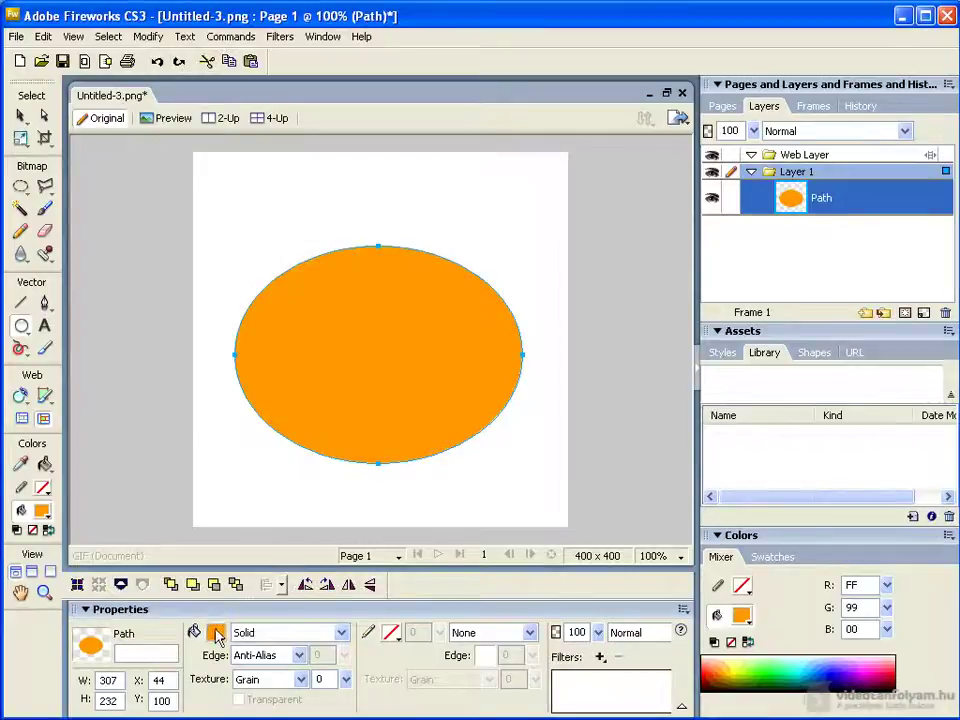
- Remove the ellipse's fill and give it a light blue stroke, #66CCFF
{"action": "left_click", "coordinate": [214, 632]}
{"action": "left_click", "coordinate": [366, 473]}
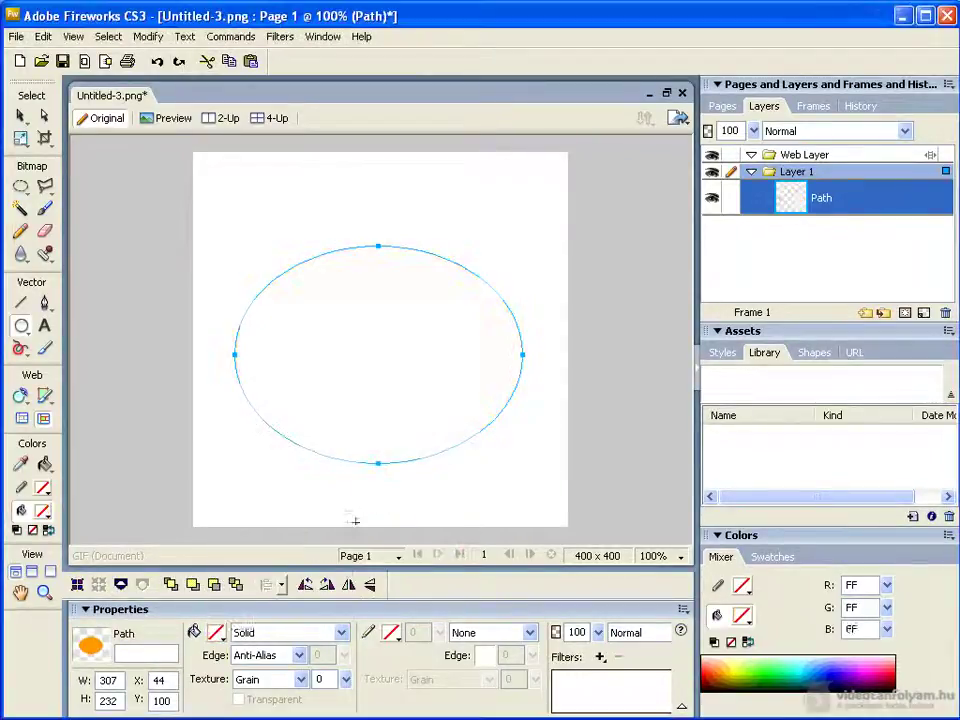
{"action": "left_click", "coordinate": [391, 635]}
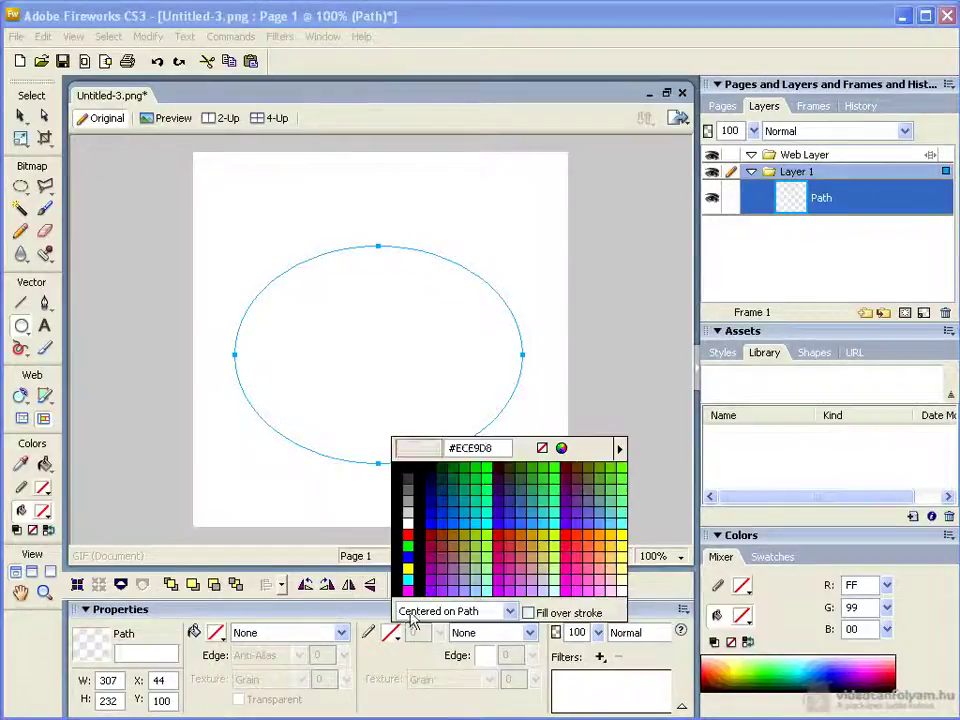
{"action": "left_click", "coordinate": [619, 515]}
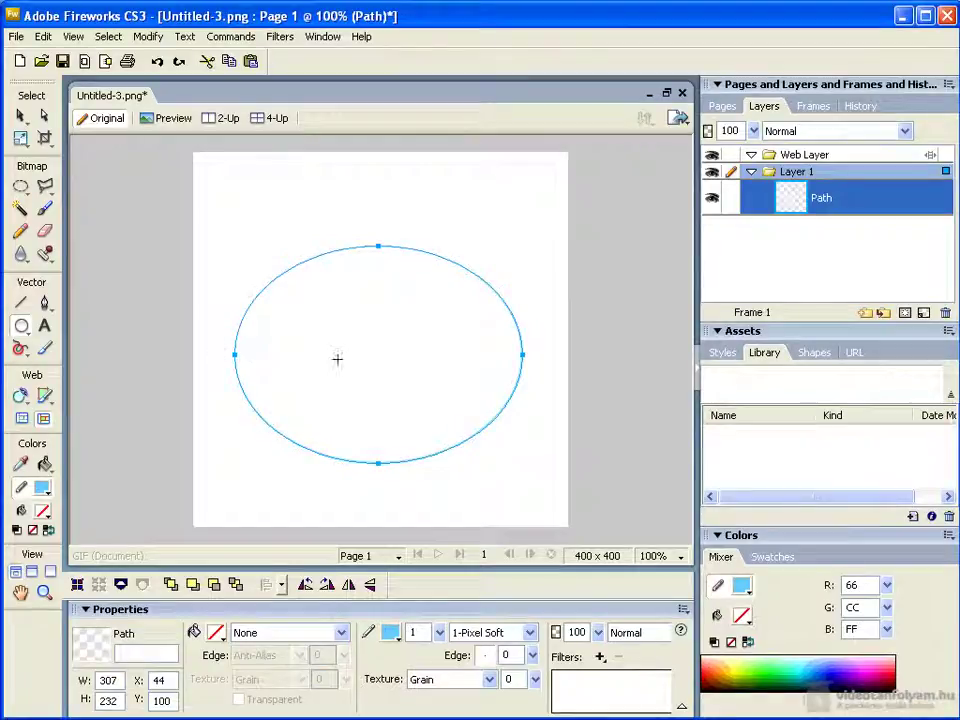
- Cut the ellipse horizontally in half with the Knife tool and move the lower half down to about Y 245
{"action": "left_click", "coordinate": [45, 352]}
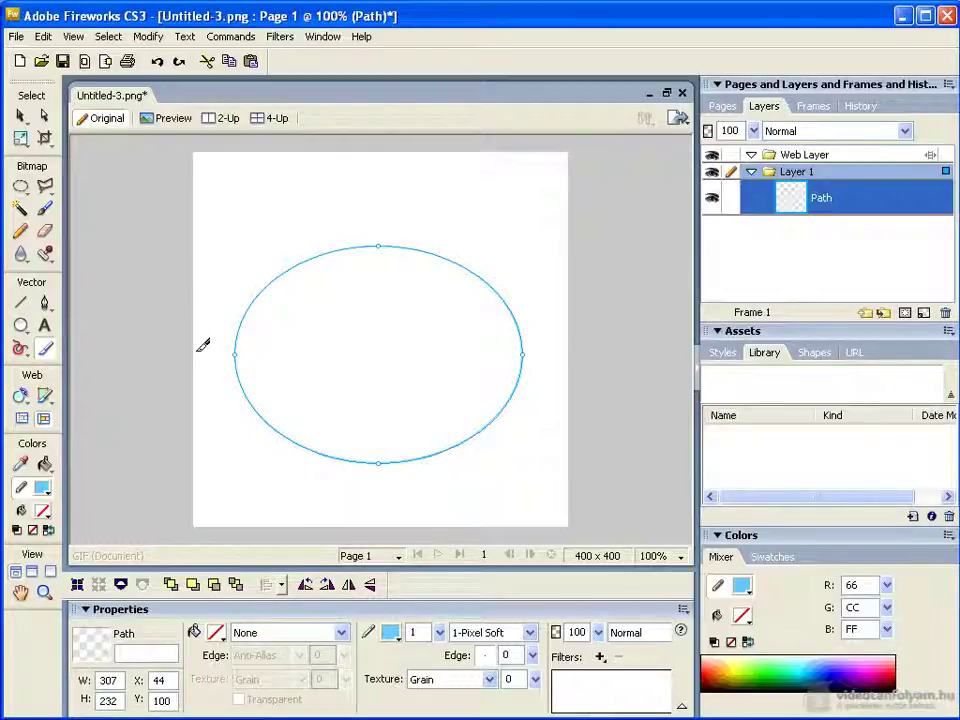
{"action": "mouse_move", "coordinate": [202, 349]}
{"action": "left_mouse_down"}
{"action": "mouse_move", "coordinate": [407, 388]}
{"action": "mouse_move", "coordinate": [572, 371]}
{"action": "mouse_move", "coordinate": [561, 368]}
{"action": "left_mouse_up"}
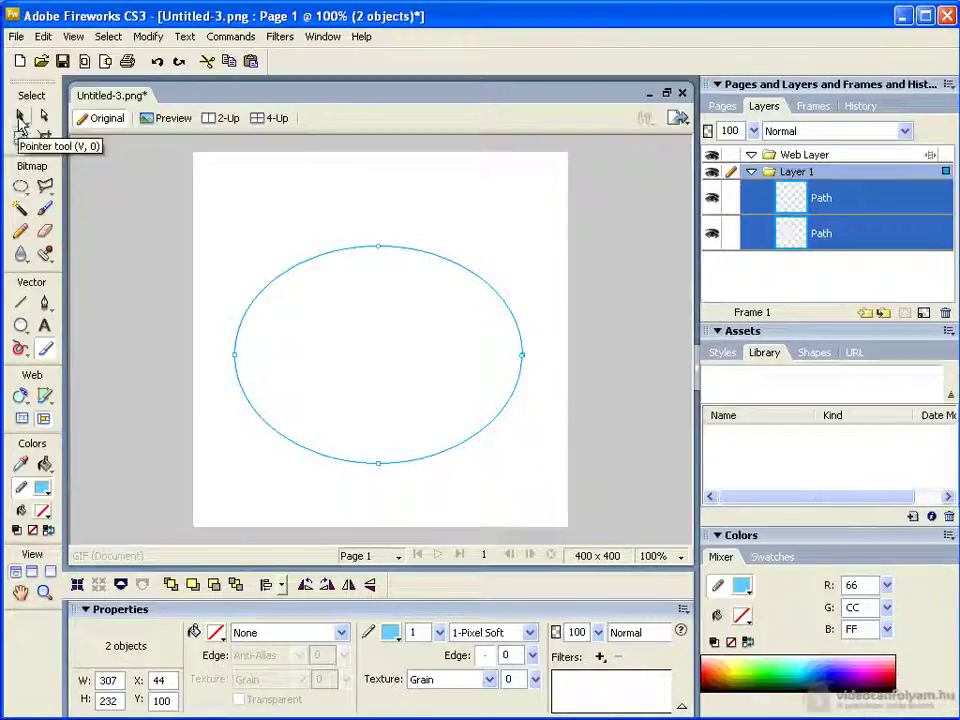
{"action": "left_click", "coordinate": [20, 118]}
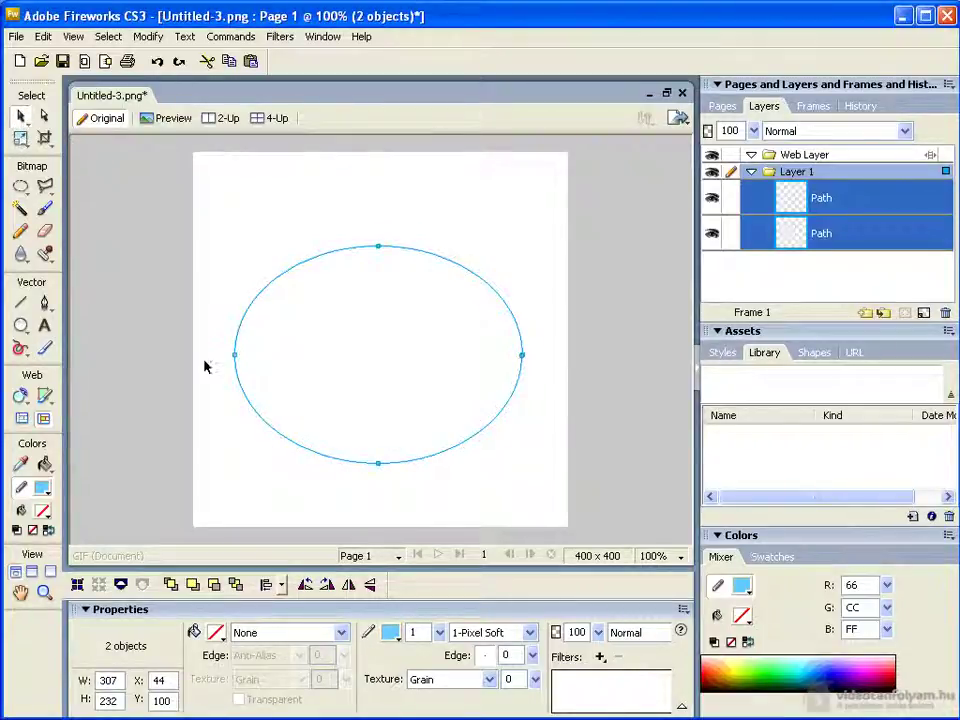
{"action": "left_click", "coordinate": [252, 438]}
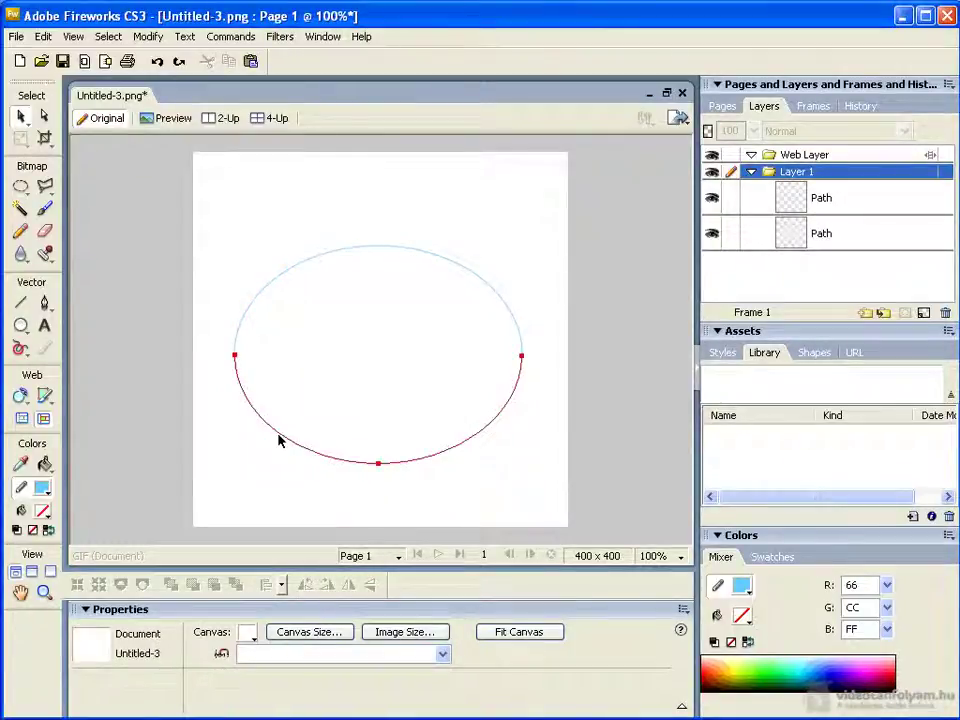
{"action": "left_click_drag", "start_coordinate": [280, 441], "coordinate": [280, 467]}
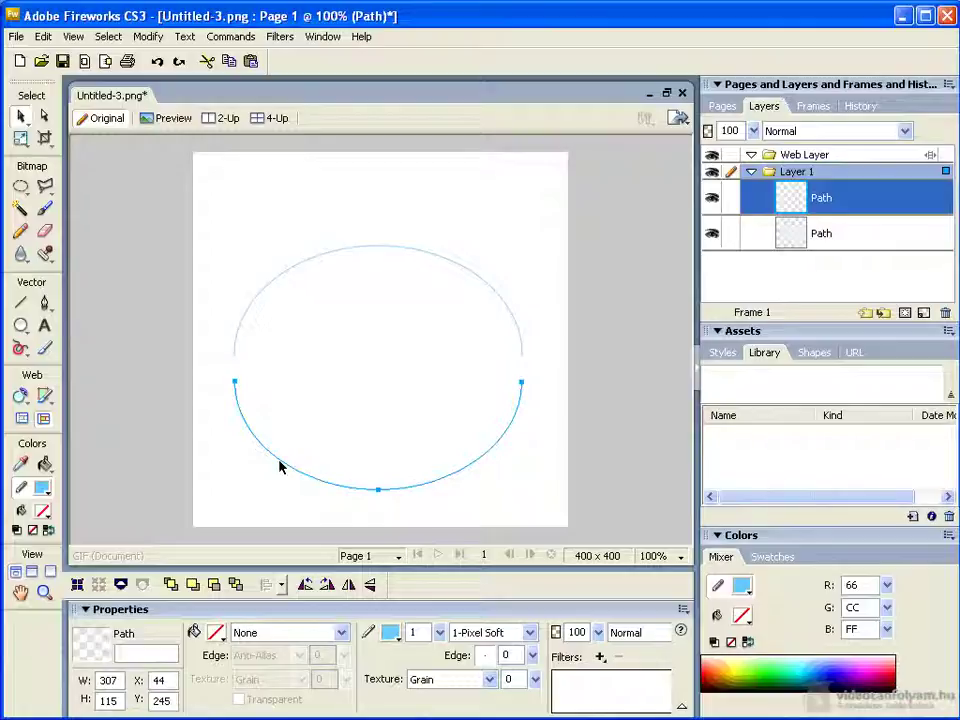
- Add the text "Itt a farsang" above the upper arc and a separate text "áll a bál" between the two arcs
{"action": "left_click", "coordinate": [44, 326]}
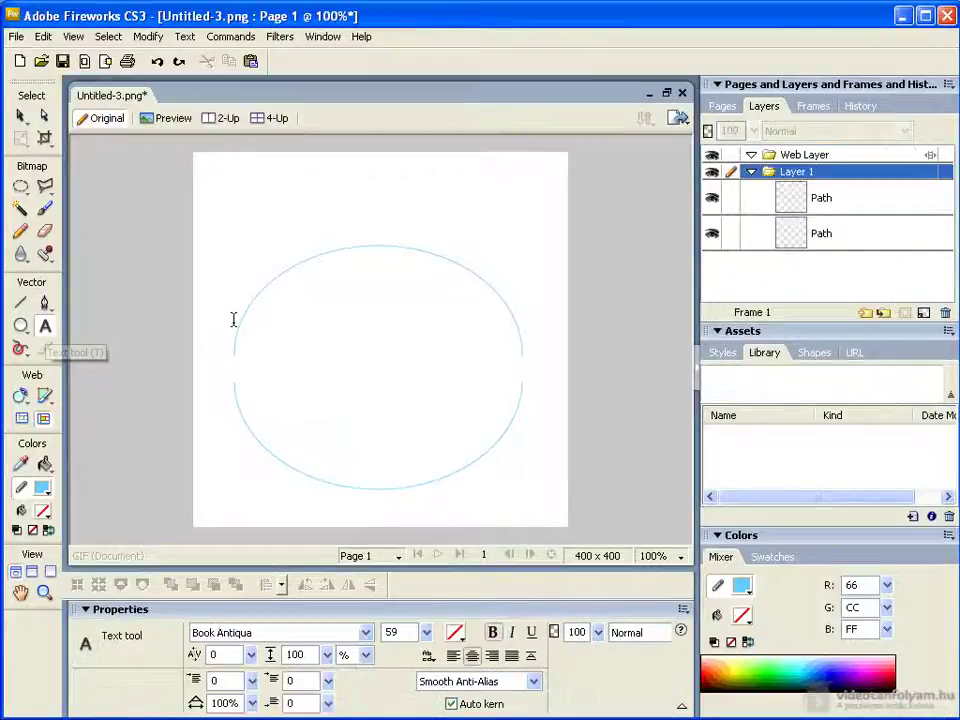
{"action": "left_click", "coordinate": [226, 228]}
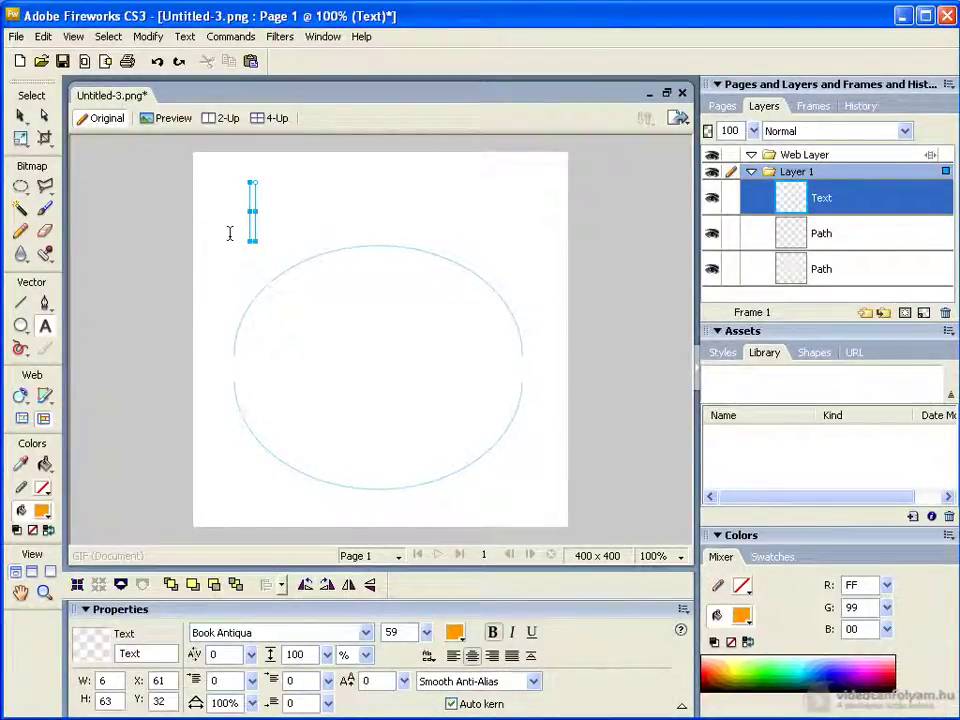
{"action": "type", "text": "Itt a f"}
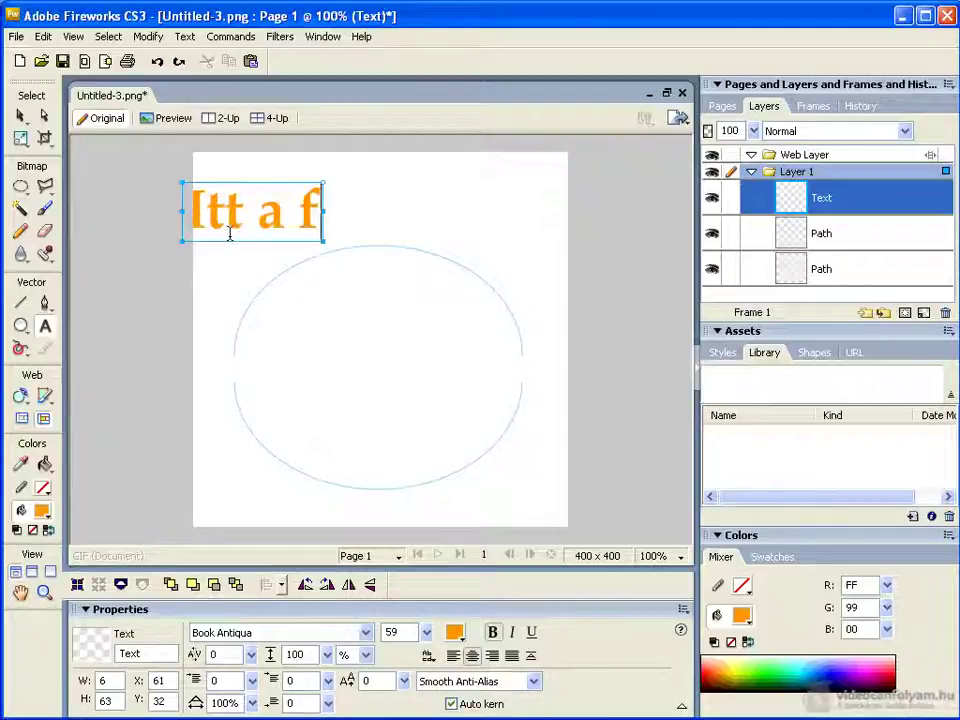
{"action": "type", "text": "arsang"}
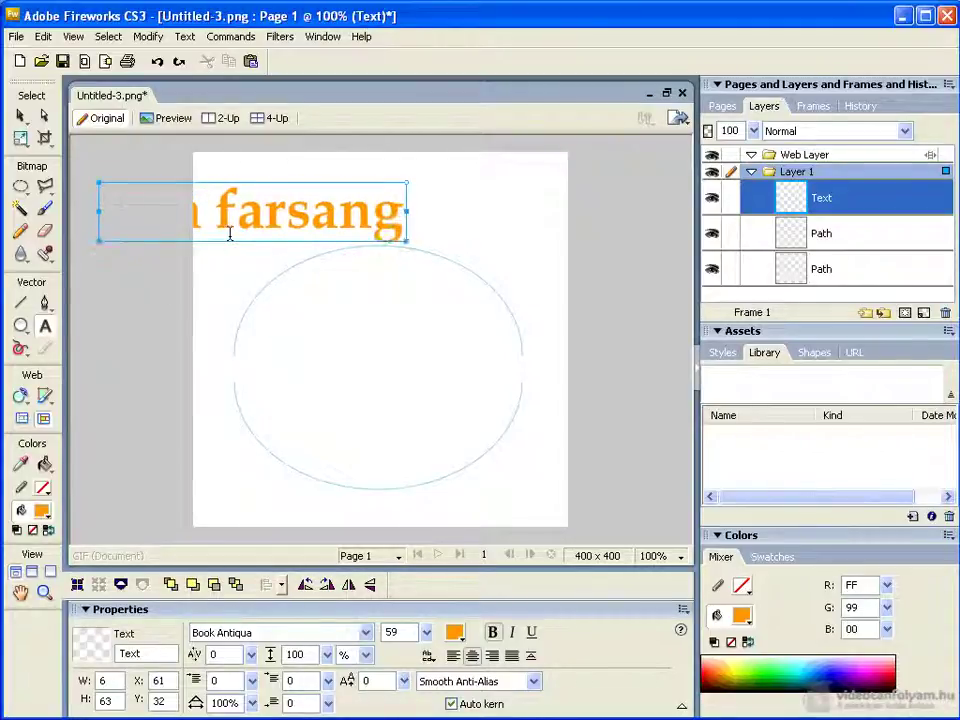
{"action": "left_click", "coordinate": [219, 357]}
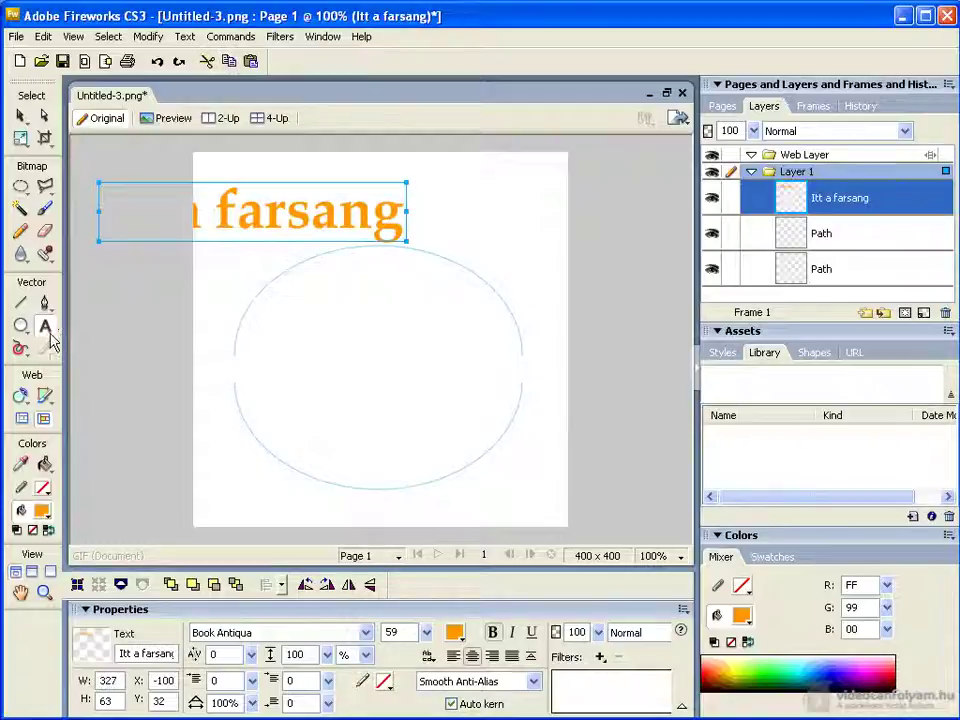
{"action": "left_click", "coordinate": [214, 361]}
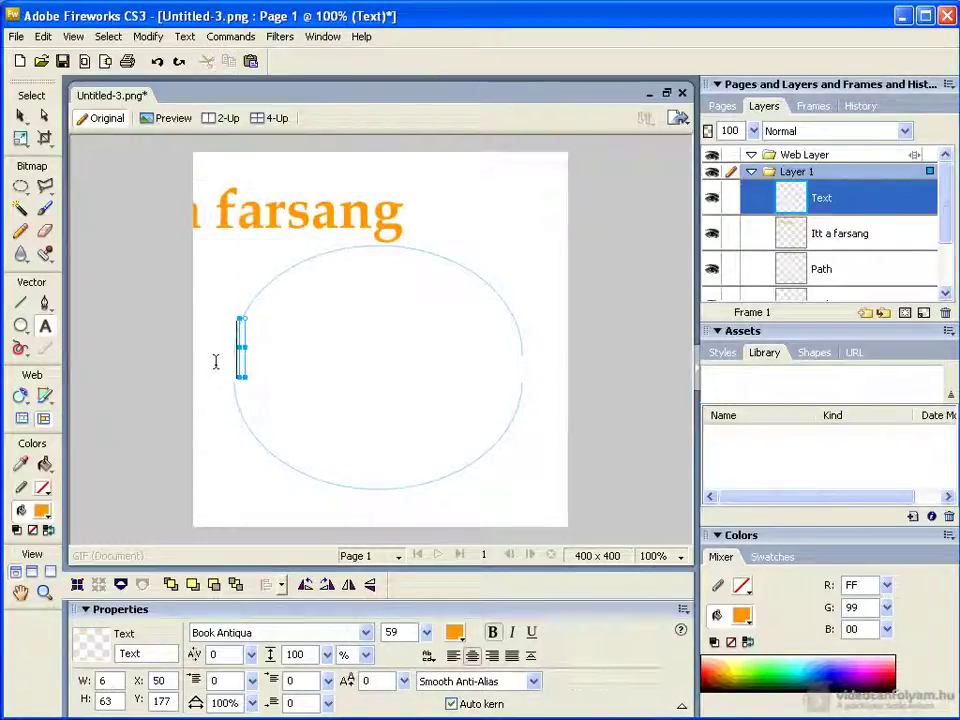
{"action": "type", "text": "Áll a bál"}
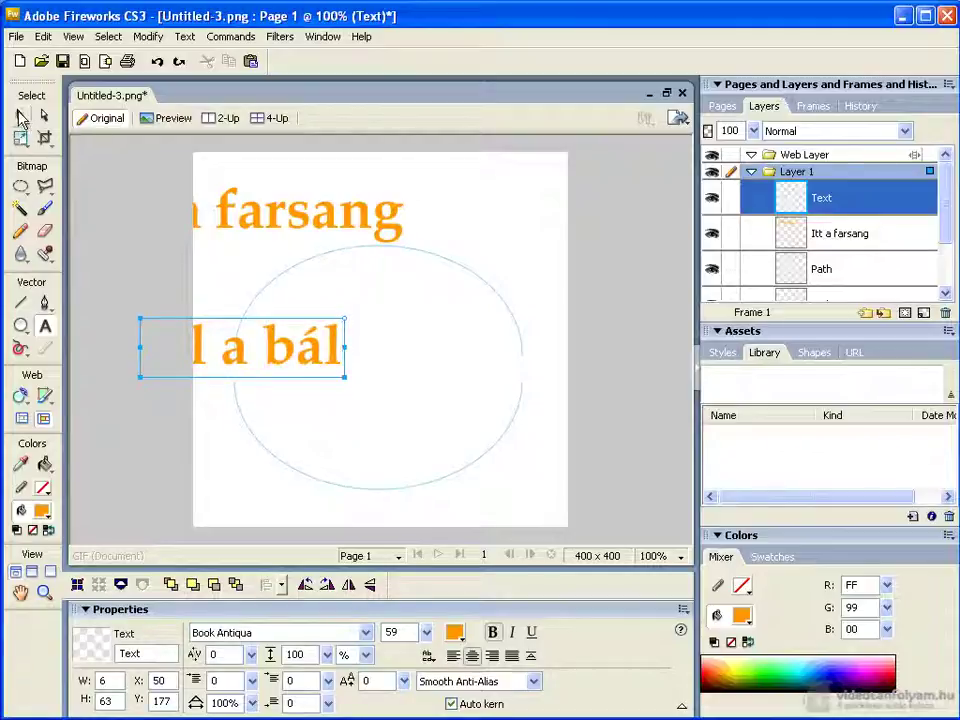
- Attach the "Itt a farsang" text to the upper arc and move it up to about Y 31
{"action": "left_click", "coordinate": [22, 118]}
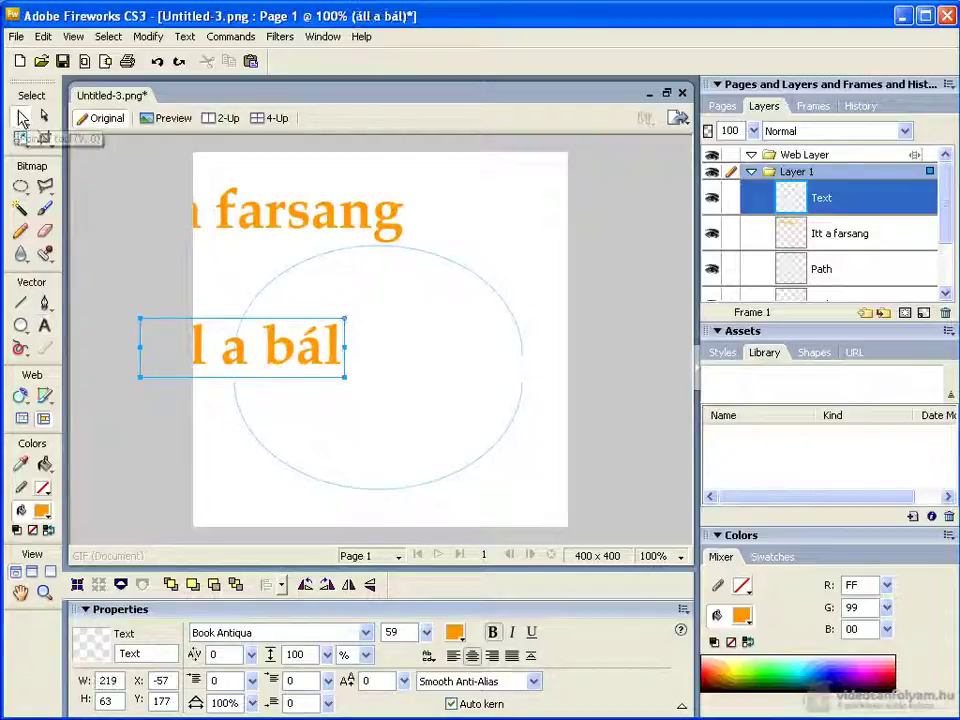
{"action": "left_click", "coordinate": [284, 222]}
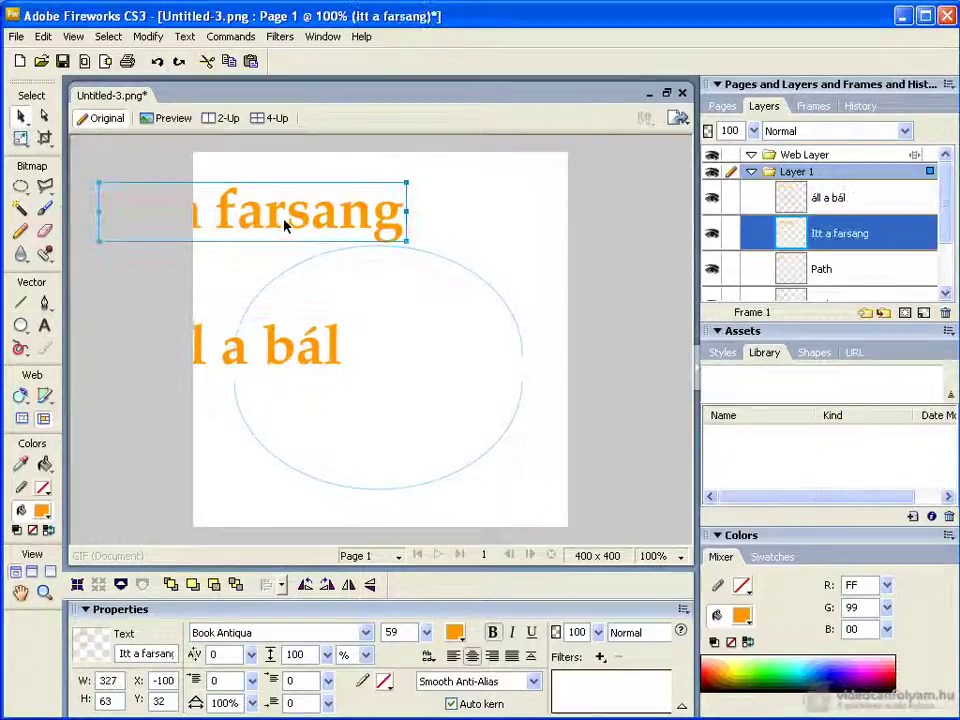
{"action": "left_click", "coordinate": [307, 265], "text": "shift"}
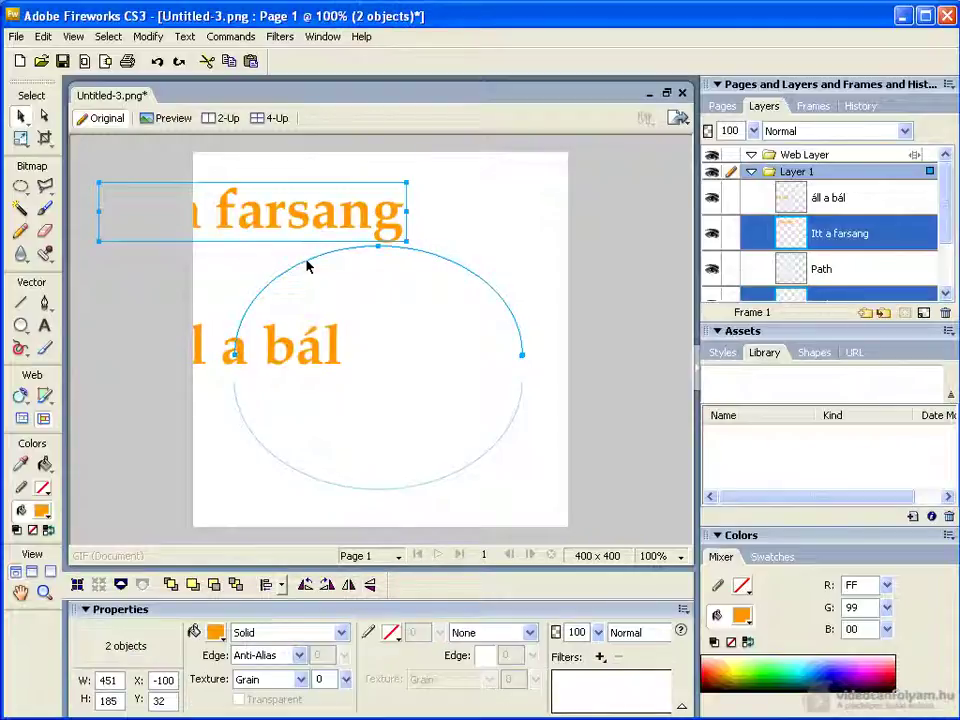
{"action": "left_click", "coordinate": [185, 36]}
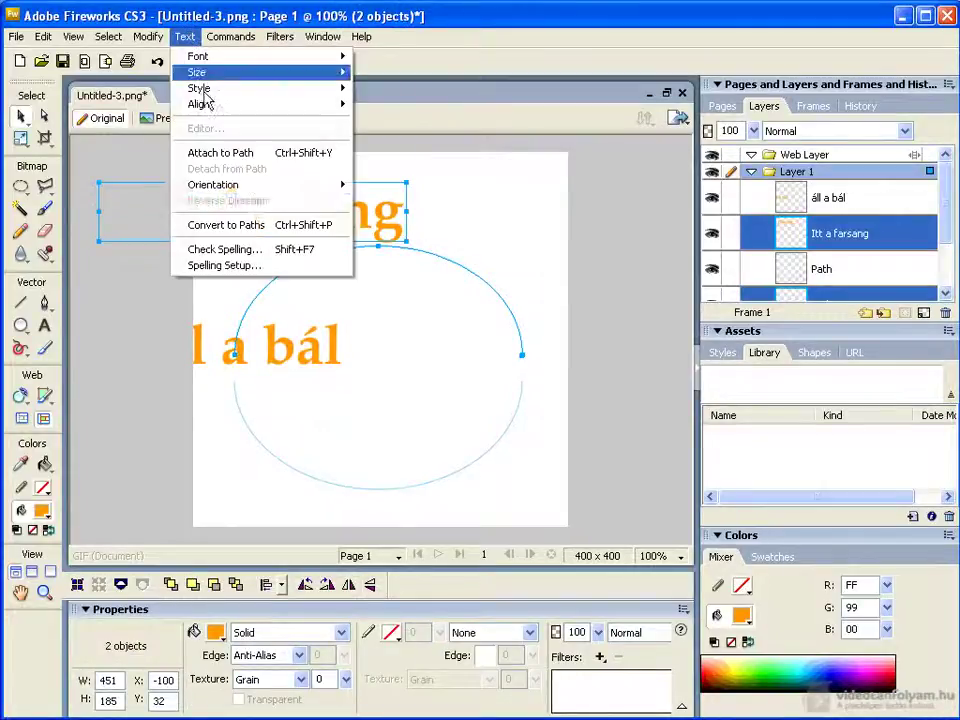
{"action": "left_click", "coordinate": [249, 153]}
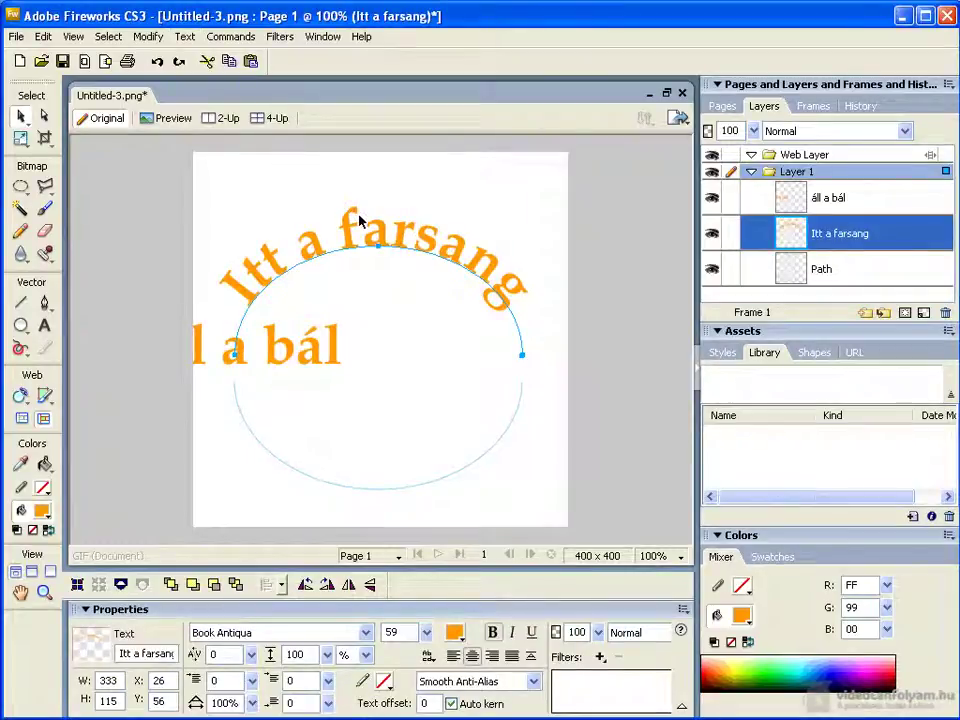
{"action": "left_click_drag", "start_coordinate": [349, 250], "coordinate": [349, 226]}
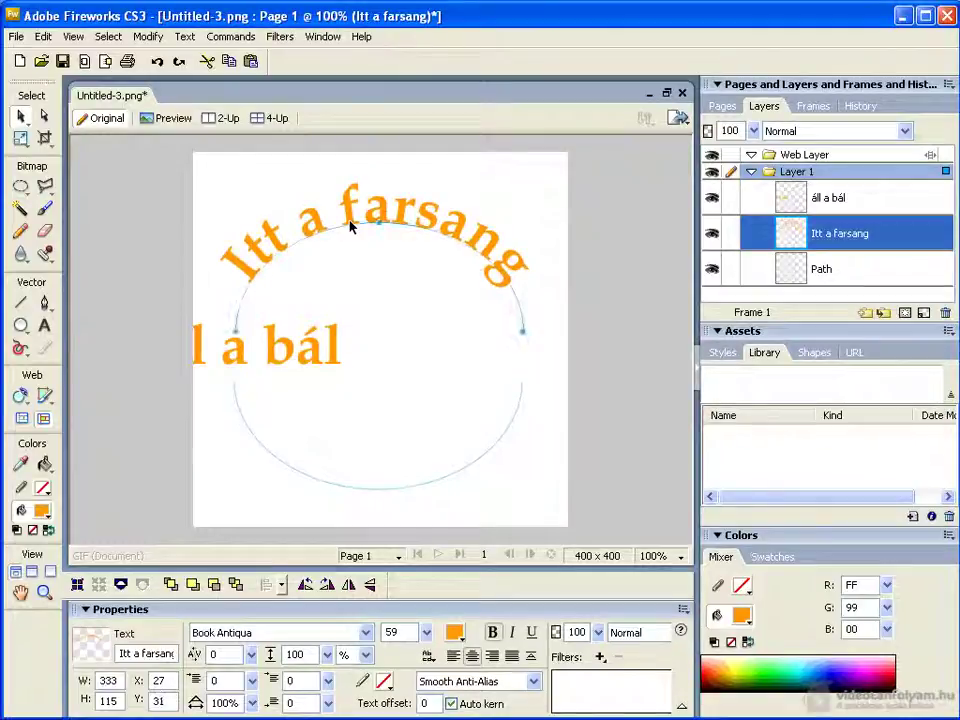
- Attach the "áll a bál" text to the lower arc and reverse its direction along the path
{"action": "left_click", "coordinate": [288, 349]}
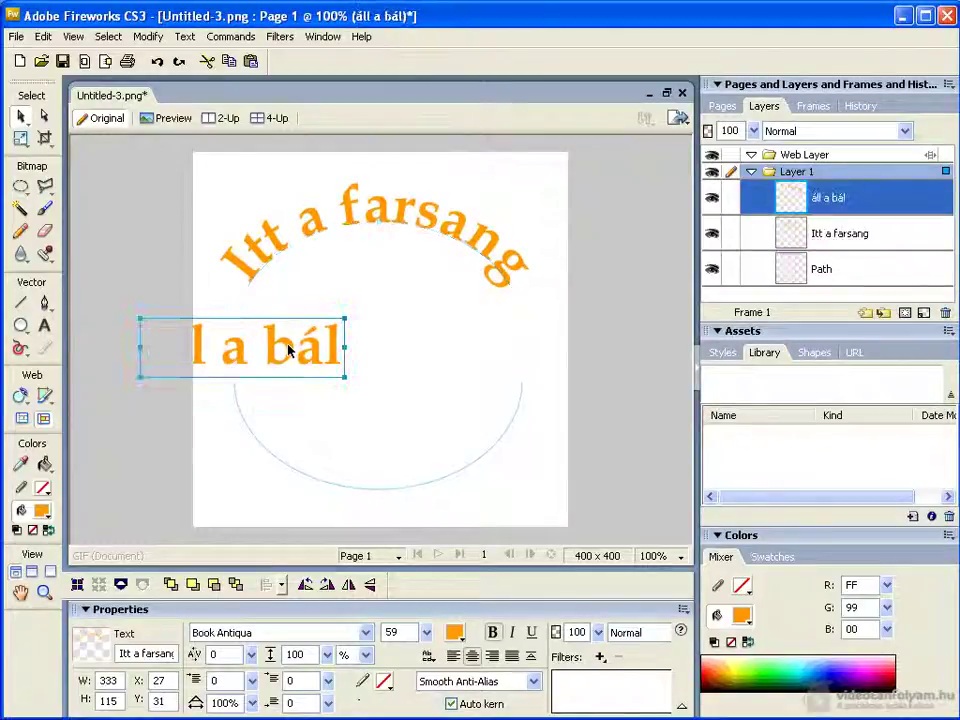
{"action": "left_click", "coordinate": [323, 485], "text": "shift"}
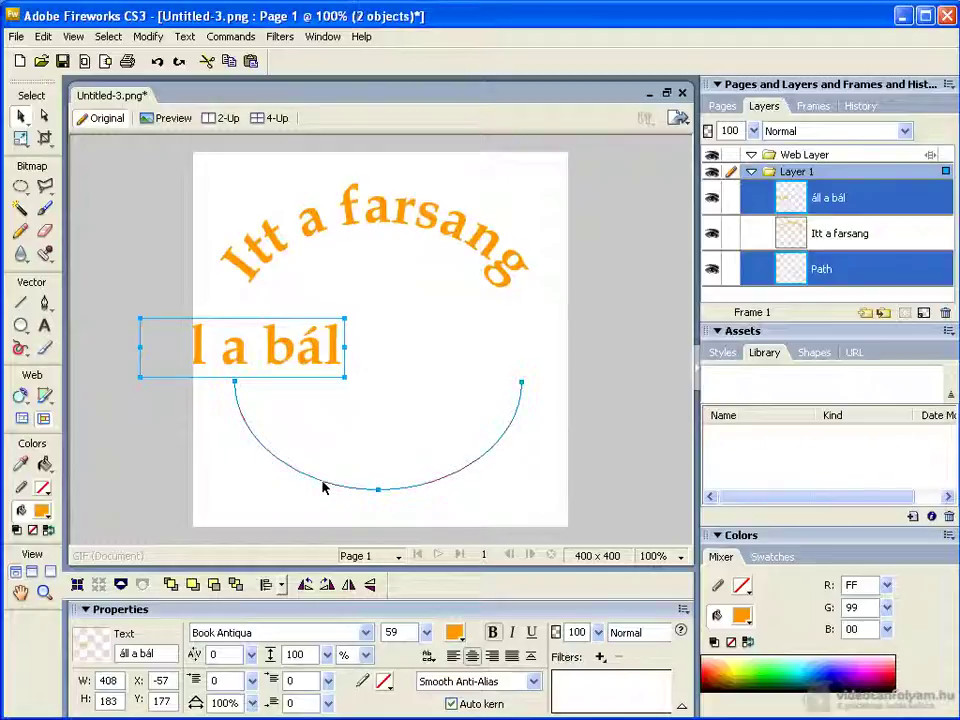
{"action": "left_click", "coordinate": [185, 36]}
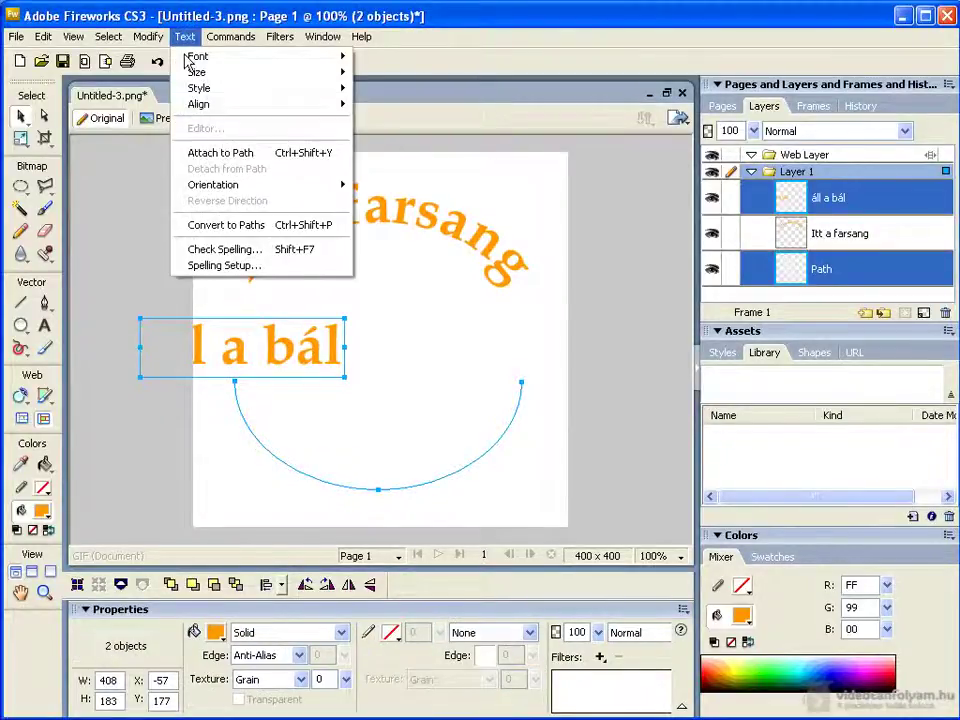
{"action": "left_click", "coordinate": [225, 152]}
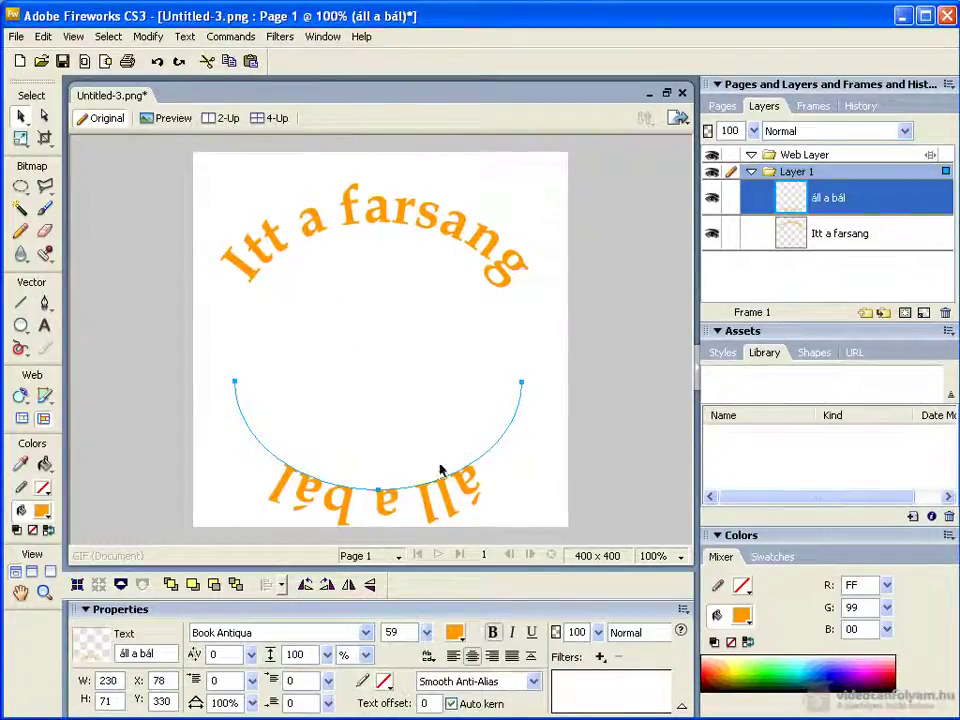
{"action": "right_click", "coordinate": [383, 507]}
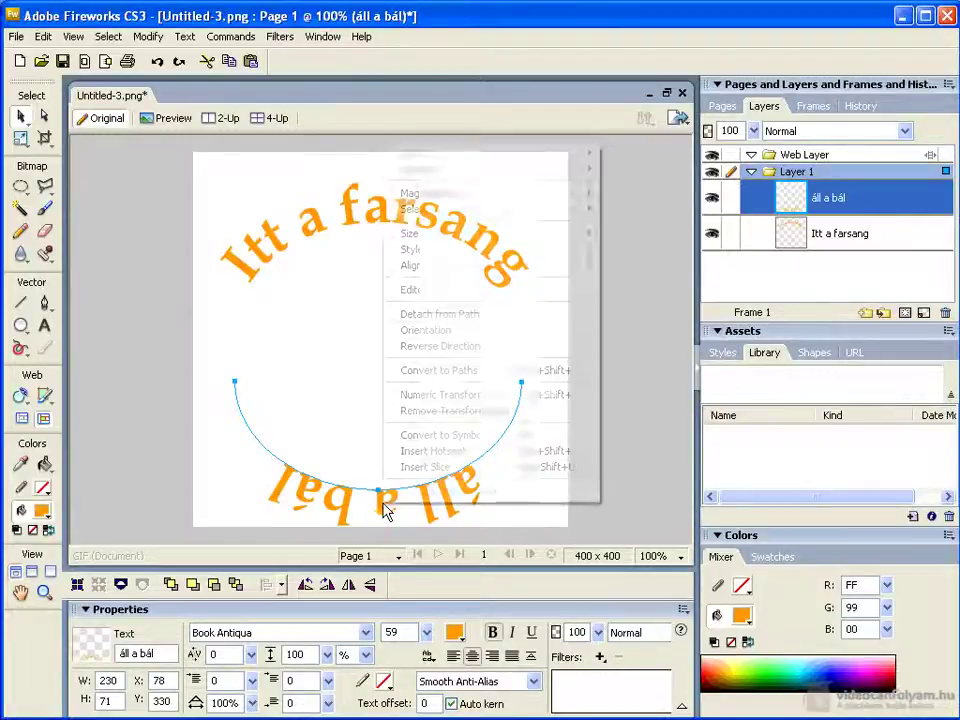
{"action": "left_click", "coordinate": [467, 353]}
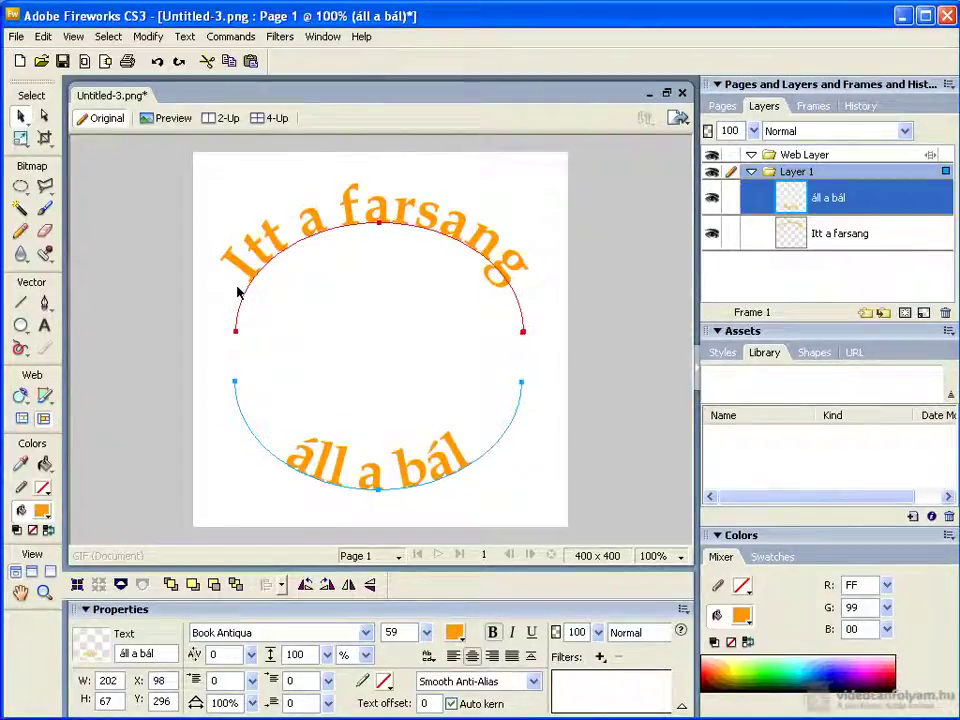
- Reshape the "áll a bál" text's path into an S-curve falling to the right by moving its anchor points and Bezier handles
{"action": "left_click", "coordinate": [44, 116]}
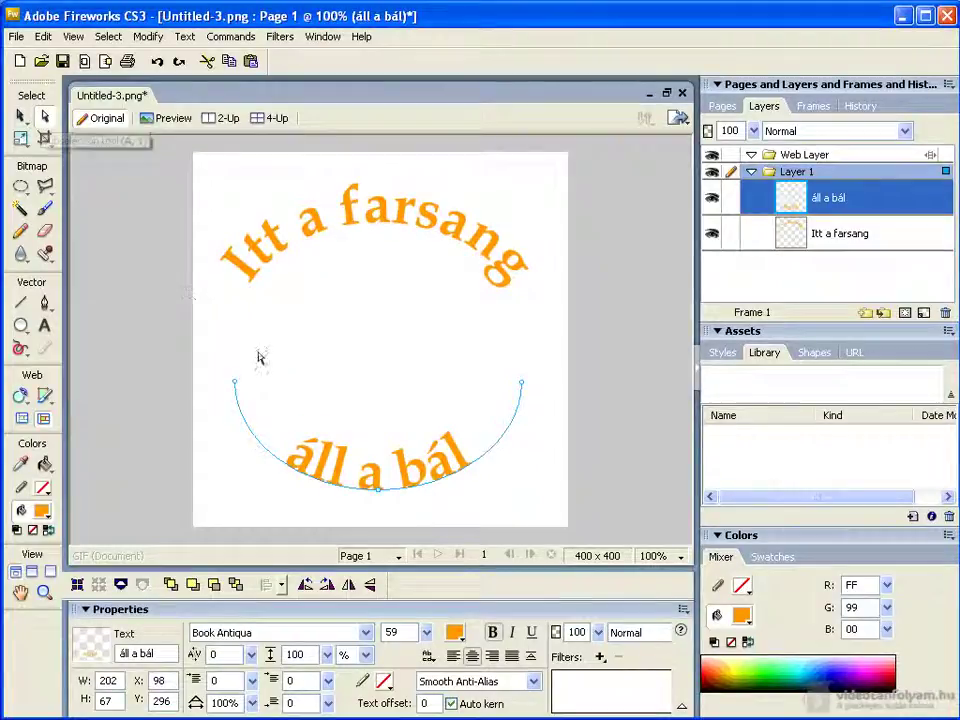
{"action": "mouse_move", "coordinate": [234, 385]}
{"action": "left_mouse_down"}
{"action": "mouse_move", "coordinate": [249, 371]}
{"action": "mouse_move", "coordinate": [232, 369]}
{"action": "left_mouse_up"}
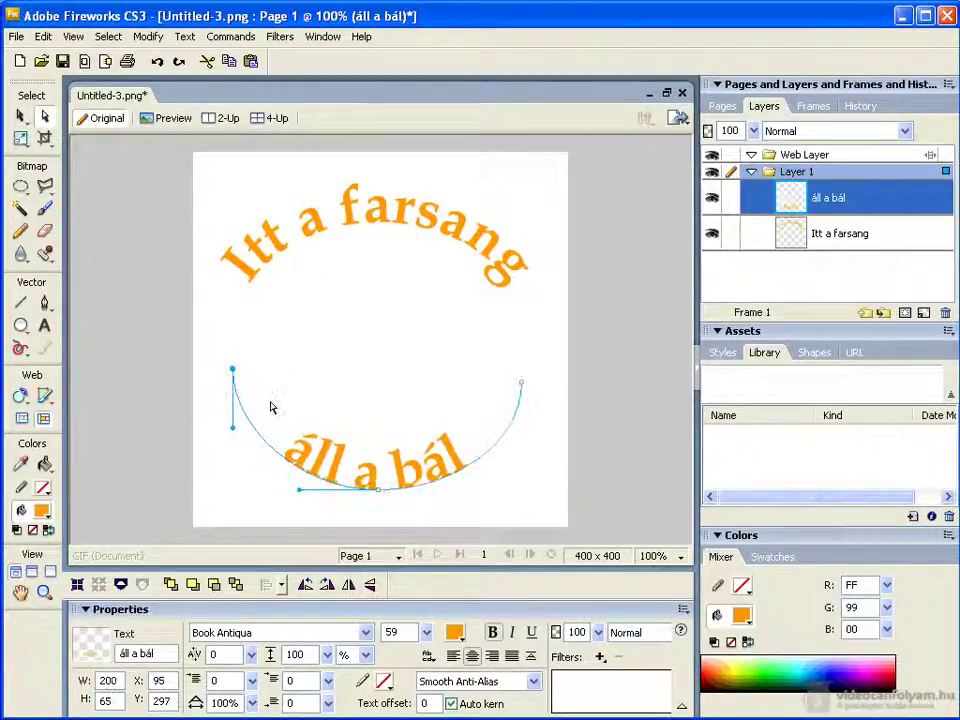
{"action": "left_click_drag", "start_coordinate": [378, 489], "coordinate": [388, 450]}
{"action": "left_click_drag", "start_coordinate": [525, 399], "coordinate": [430, 501]}
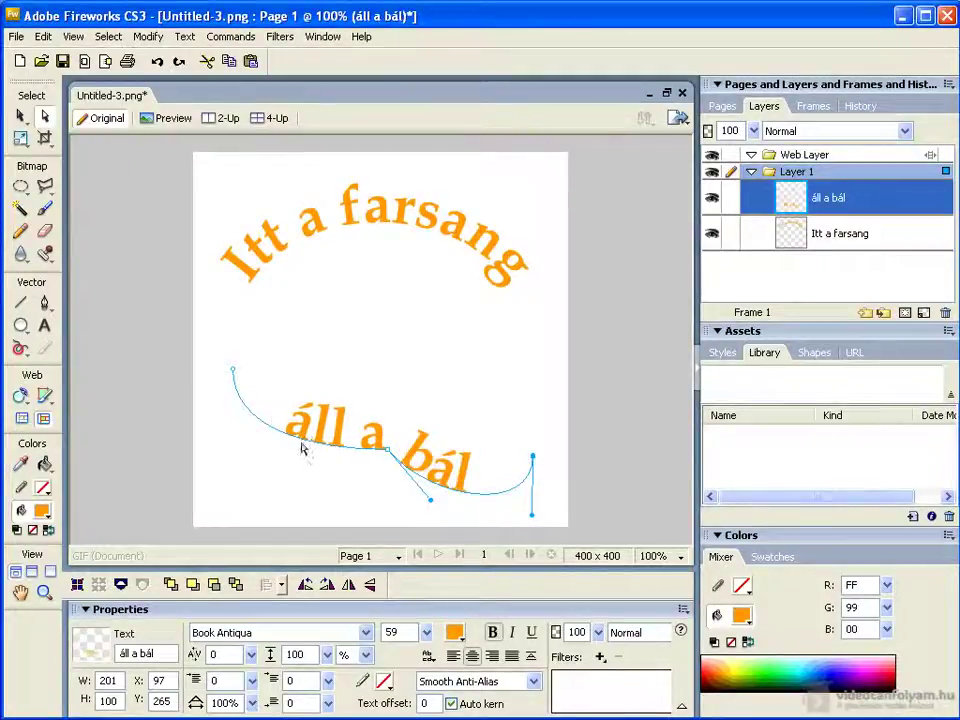
{"action": "left_click_drag", "start_coordinate": [234, 371], "coordinate": [349, 369]}
{"action": "left_click_drag", "start_coordinate": [309, 453], "coordinate": [421, 521]}
{"action": "left_click_drag", "start_coordinate": [534, 460], "coordinate": [503, 502]}
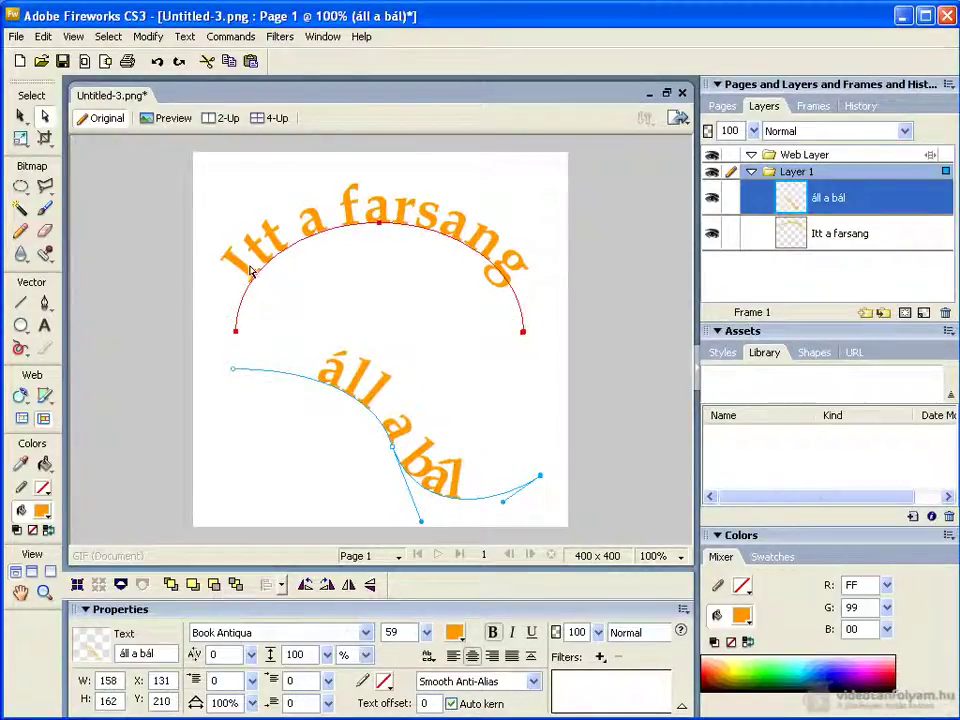
- Reshape the left part of the "Itt a farsang" text's path so it rises steeply and bends into a flatter top
{"action": "left_click", "coordinate": [378, 222]}
{"action": "left_click_drag", "start_coordinate": [237, 331], "coordinate": [239, 257]}
{"action": "left_click", "coordinate": [236, 332]}
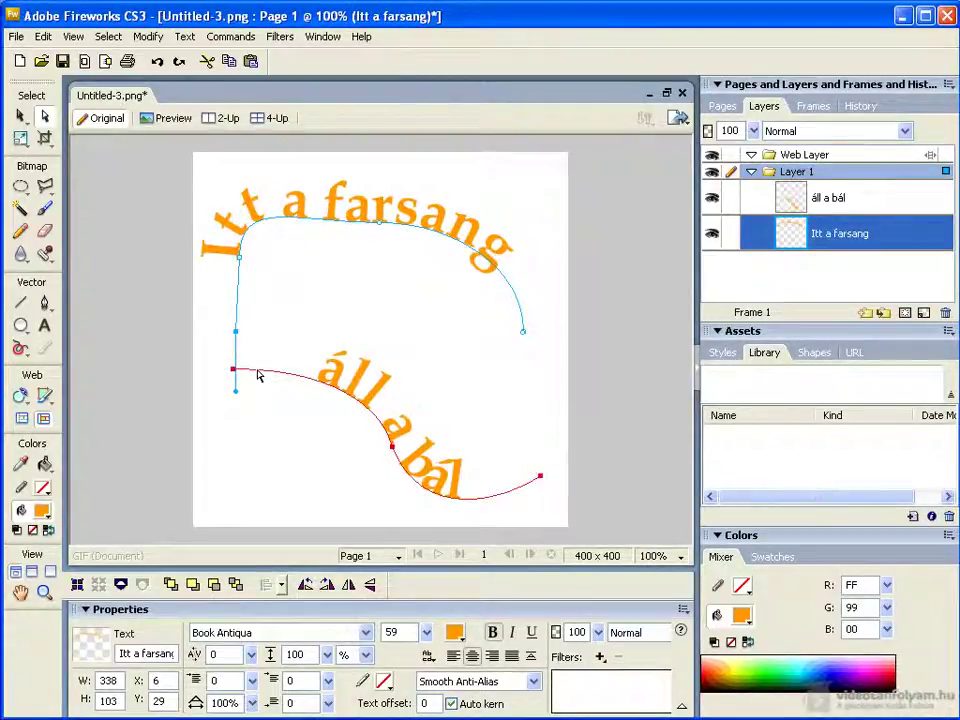
- Undo the last changes to the "Itt a farsang" path and reshape its left half into a wave dipping at the middle anchor
{"action": "key", "text": "ctrl+z"}
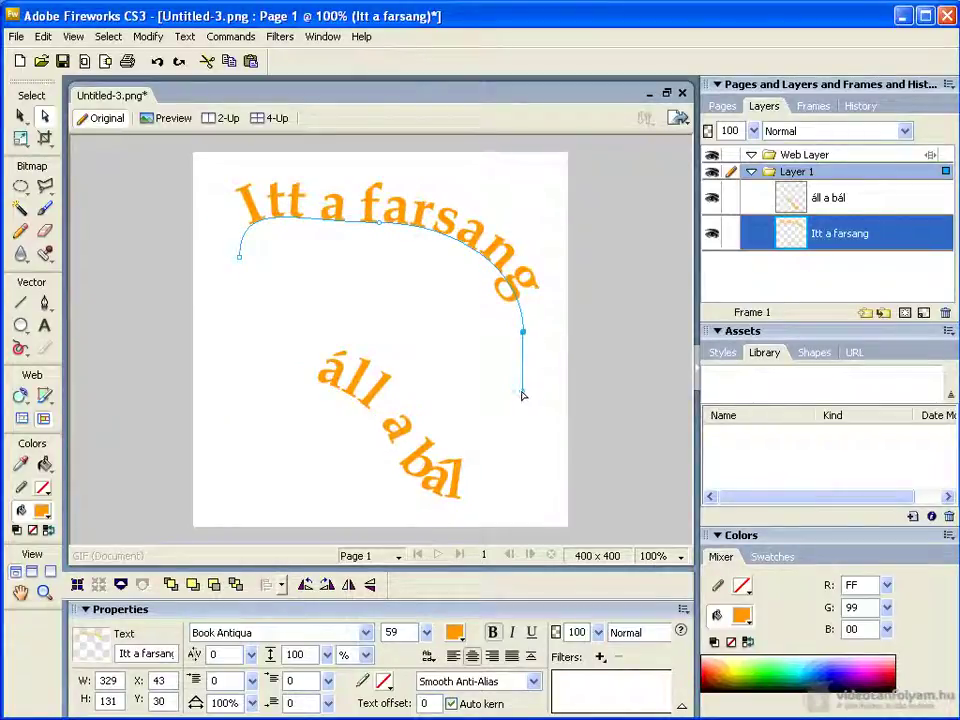
{"action": "key", "text": "ctrl+z"}
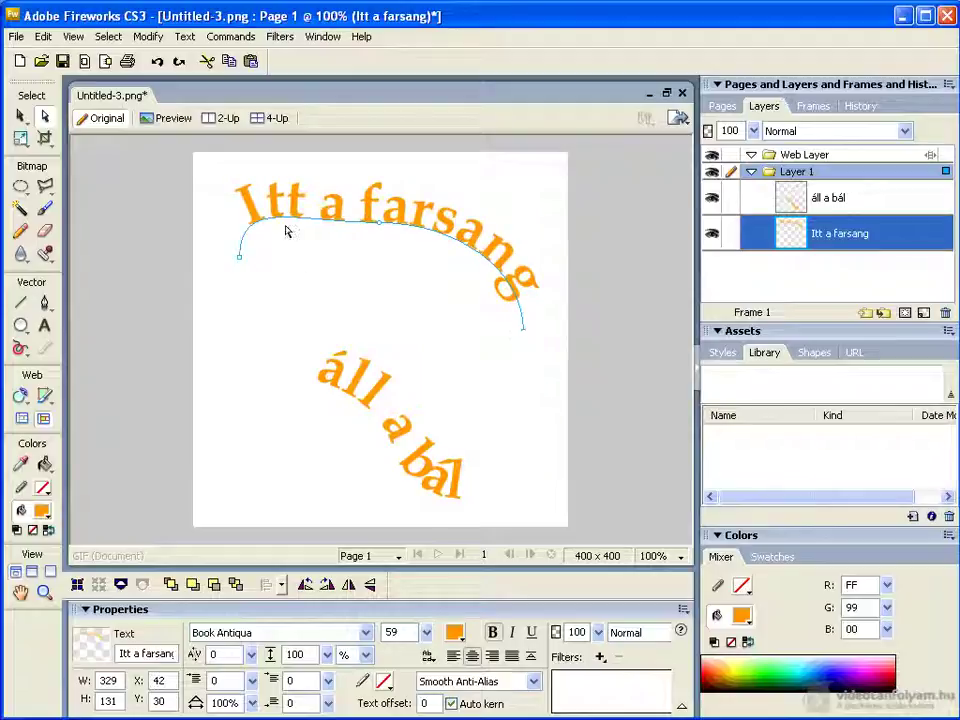
{"action": "left_click", "coordinate": [240, 256]}
{"action": "left_click_drag", "start_coordinate": [240, 197], "coordinate": [261, 170]}
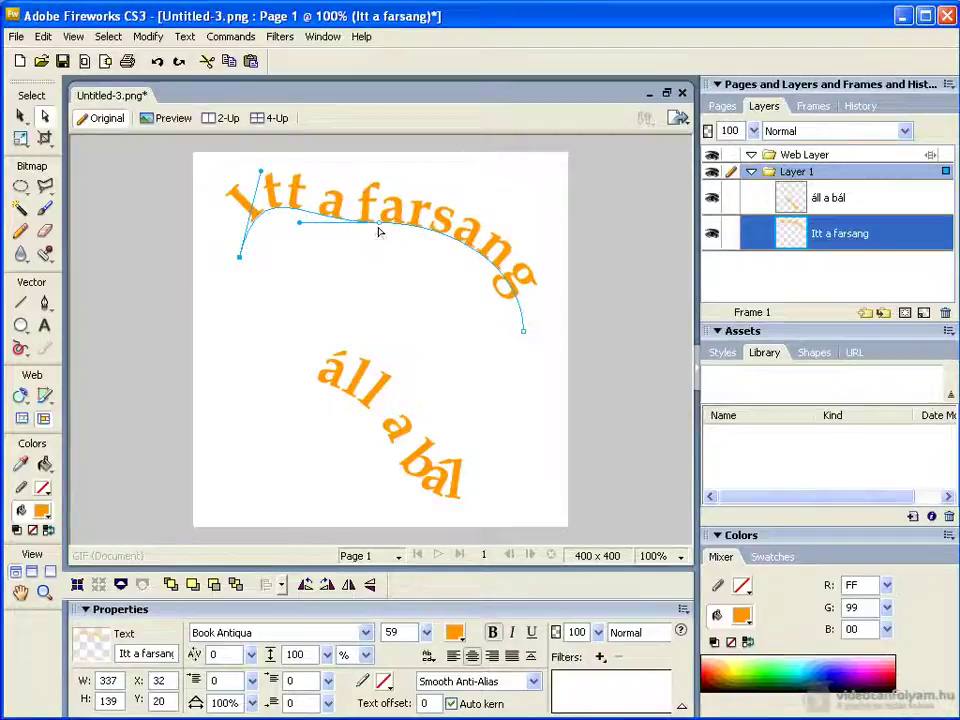
{"action": "left_click_drag", "start_coordinate": [378, 229], "coordinate": [386, 267]}
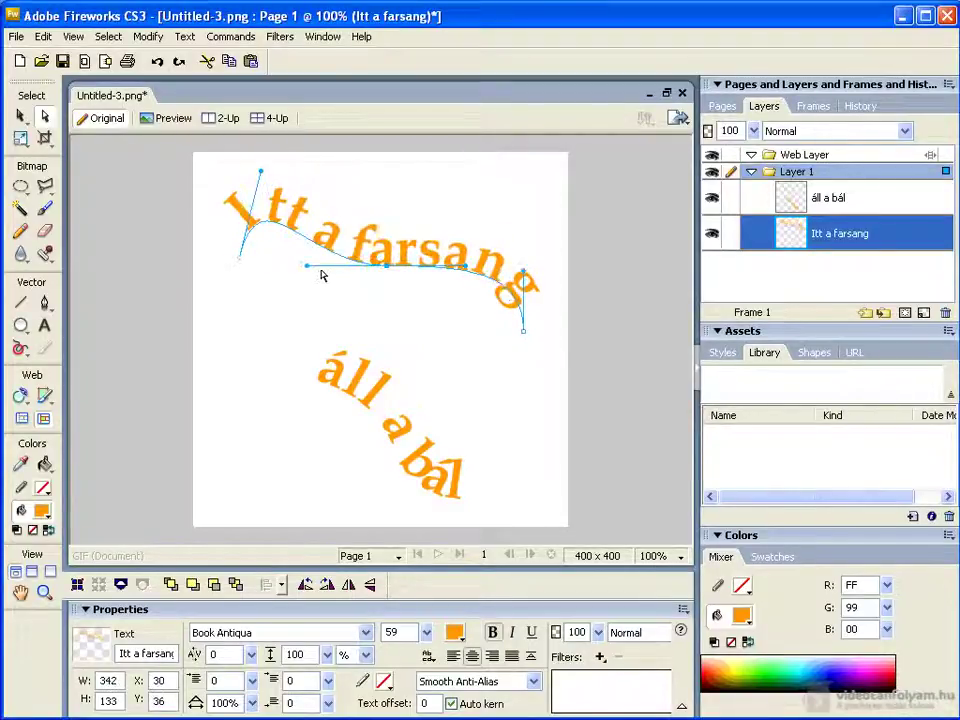
{"action": "left_click_drag", "start_coordinate": [306, 268], "coordinate": [354, 277]}
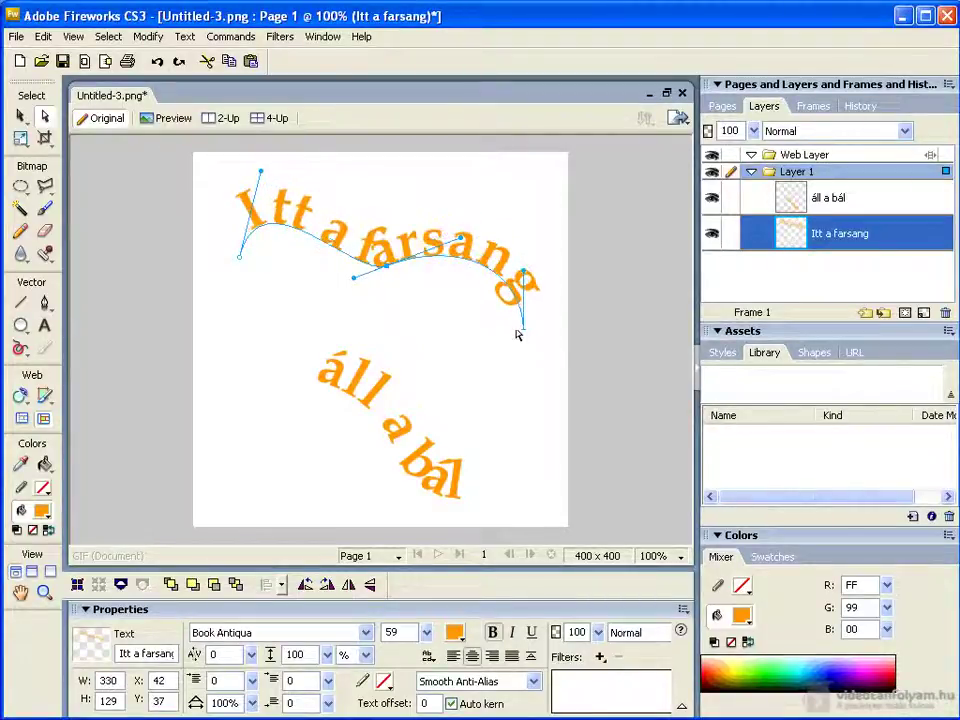
- Lower the right end of the "Itt a farsang" path and adjust its handles so the right half arches steeply downward
{"action": "left_click_drag", "start_coordinate": [522, 332], "coordinate": [505, 374]}
{"action": "left_click_drag", "start_coordinate": [509, 322], "coordinate": [512, 347]}
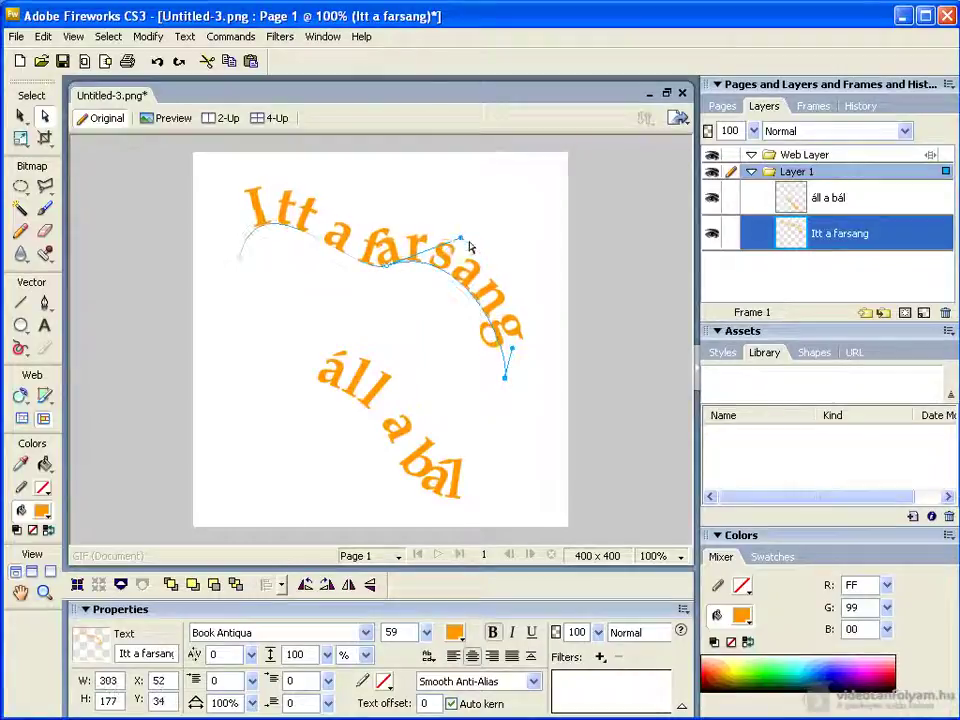
{"action": "left_click_drag", "start_coordinate": [461, 241], "coordinate": [437, 237]}
{"action": "left_click_drag", "start_coordinate": [427, 233], "coordinate": [442, 244]}
{"action": "left_click_drag", "start_coordinate": [507, 344], "coordinate": [540, 311]}
- Move the "áll a bál" text up and left to about X 95, Y 167 and convert it to paths
{"action": "left_click_drag", "start_coordinate": [381, 401], "coordinate": [348, 362]}
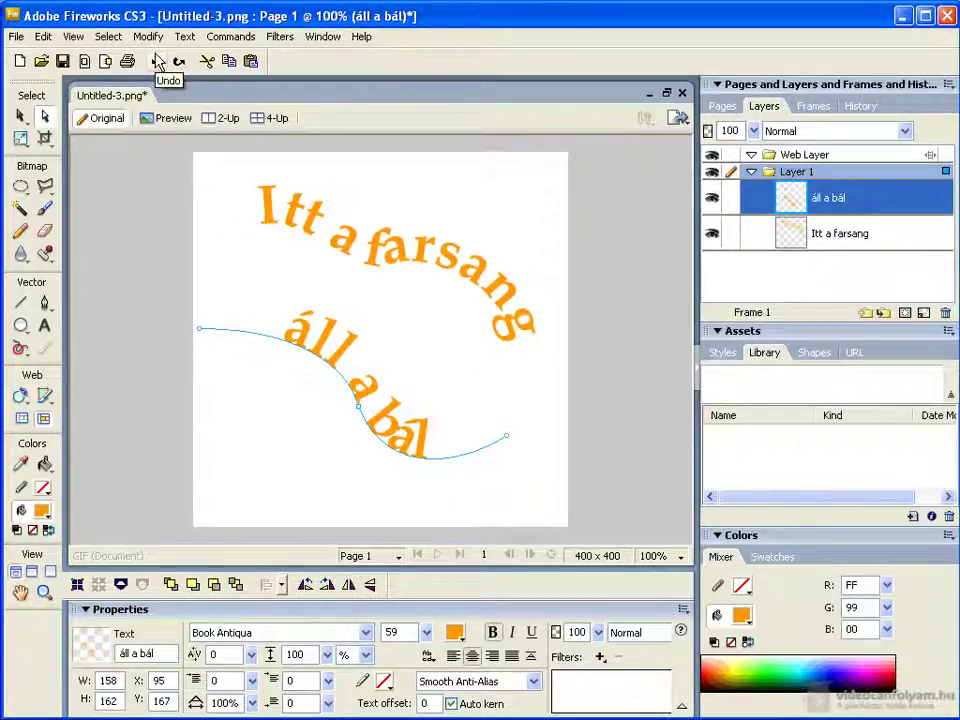
{"action": "left_click", "coordinate": [185, 36]}
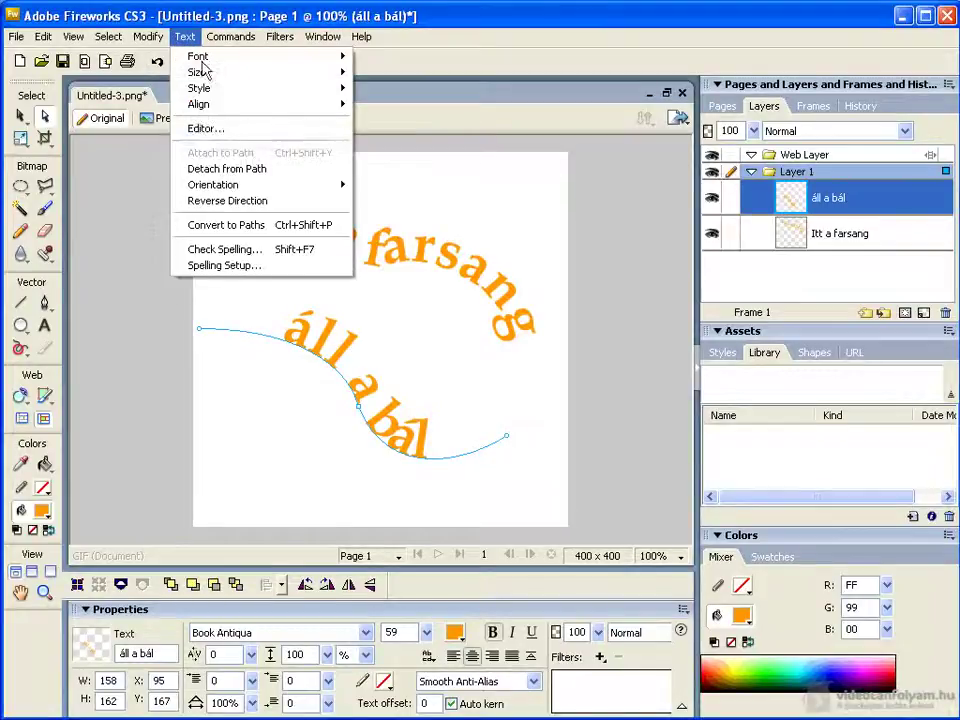
{"action": "left_click", "coordinate": [253, 226]}
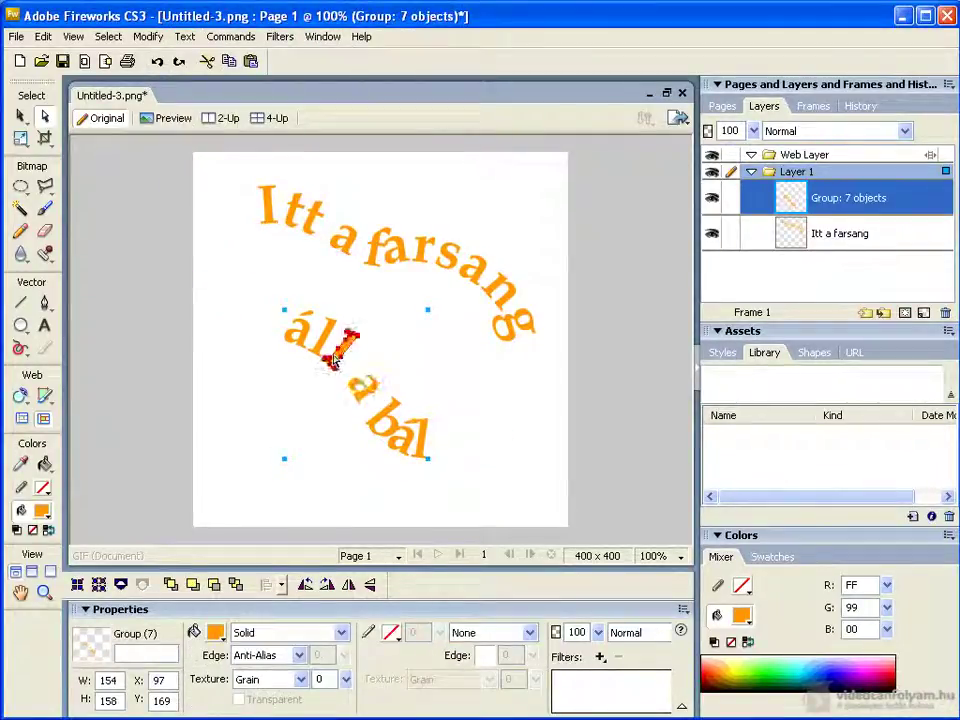
- Distort the letter "b" of "bál" by pulling outline points at its top and lower left out into spikes
{"action": "left_click", "coordinate": [387, 412]}
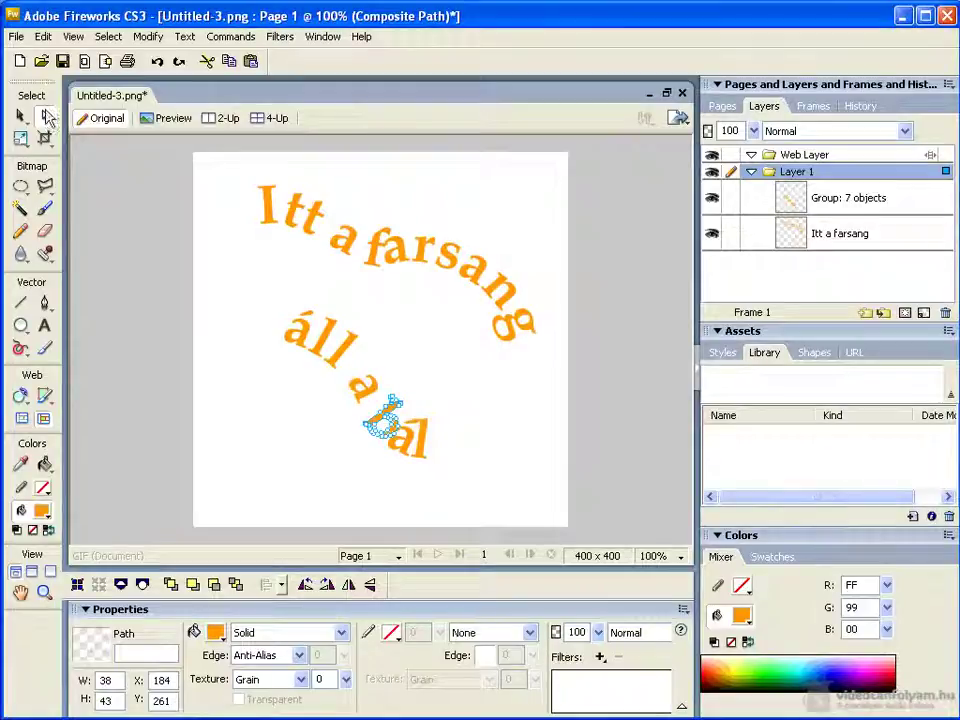
{"action": "left_click_drag", "start_coordinate": [397, 404], "coordinate": [415, 394]}
{"action": "left_click", "coordinate": [352, 426]}
{"action": "left_click", "coordinate": [367, 427]}
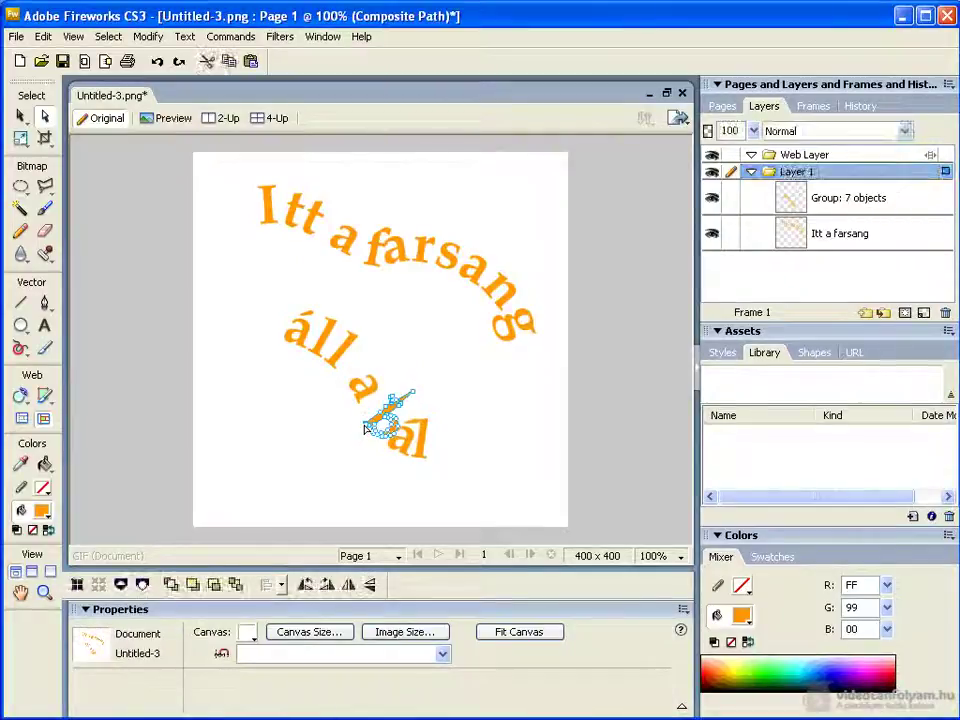
{"action": "left_click_drag", "start_coordinate": [375, 436], "coordinate": [371, 440]}
- Pull the accent of the "á" in "bál" into a spike and stretch the top of its "l" to the right
{"action": "left_click", "coordinate": [421, 420]}
{"action": "left_click", "coordinate": [426, 407]}
{"action": "left_click", "coordinate": [435, 426]}
{"action": "left_click", "coordinate": [424, 427]}
{"action": "left_click_drag", "start_coordinate": [430, 425], "coordinate": [442, 425]}
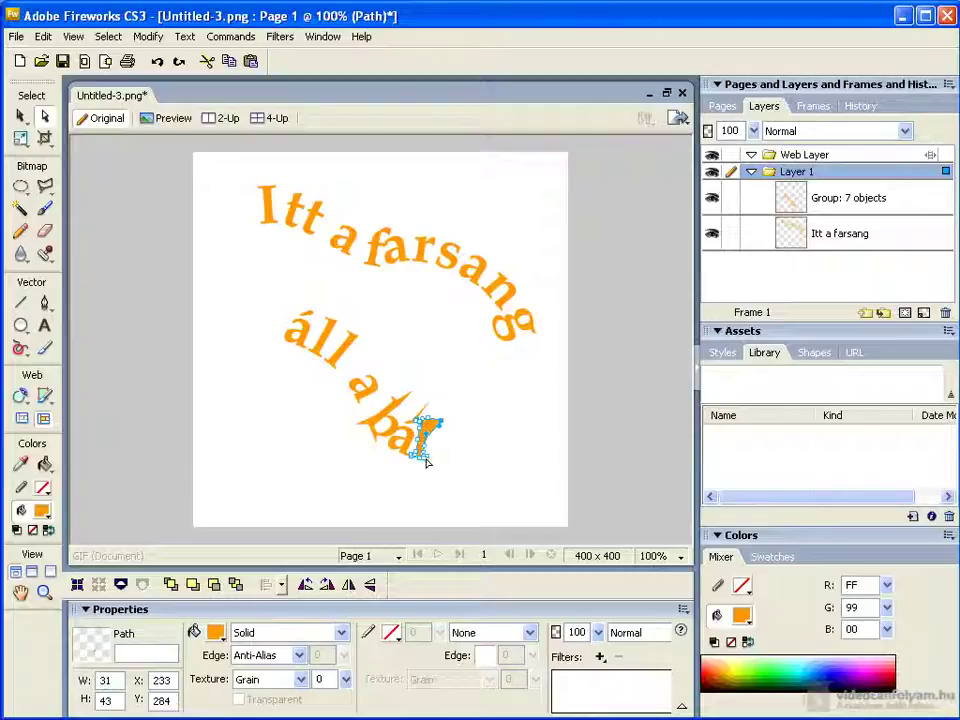
- Distort the standalone "a" and the "á" of "áll" by pulling their outline points out into spikes
{"action": "left_click", "coordinate": [367, 382]}
{"action": "mouse_move", "coordinate": [367, 381]}
{"action": "left_mouse_down"}
{"action": "mouse_move", "coordinate": [367, 364]}
{"action": "mouse_move", "coordinate": [381, 385]}
{"action": "mouse_move", "coordinate": [354, 398]}
{"action": "left_mouse_up"}
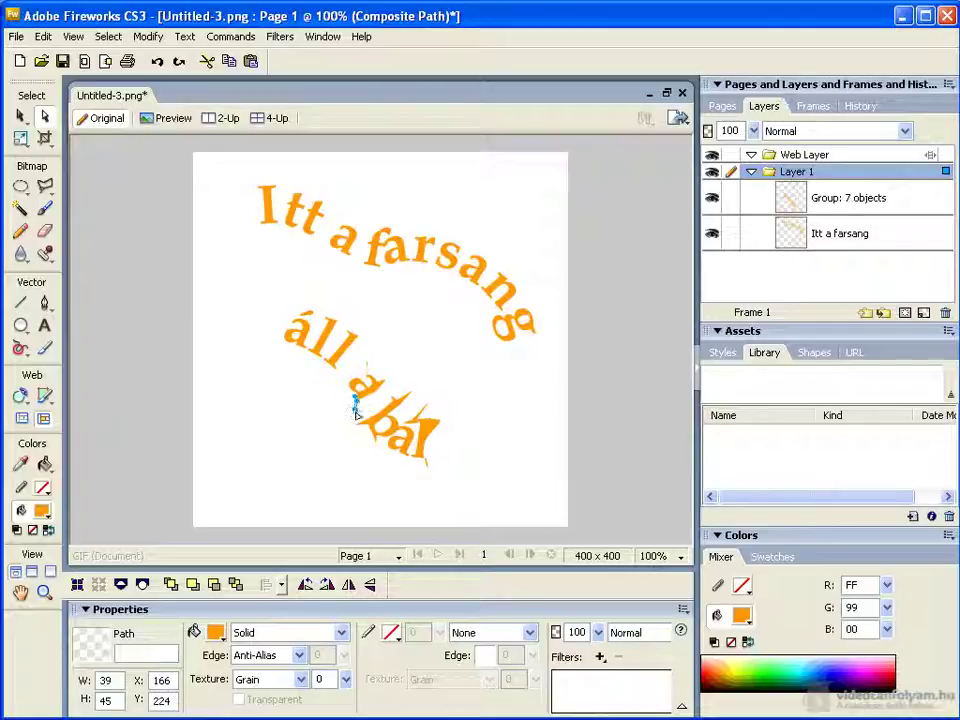
{"action": "left_click", "coordinate": [308, 320]}
{"action": "left_click_drag", "start_coordinate": [310, 313], "coordinate": [318, 298]}
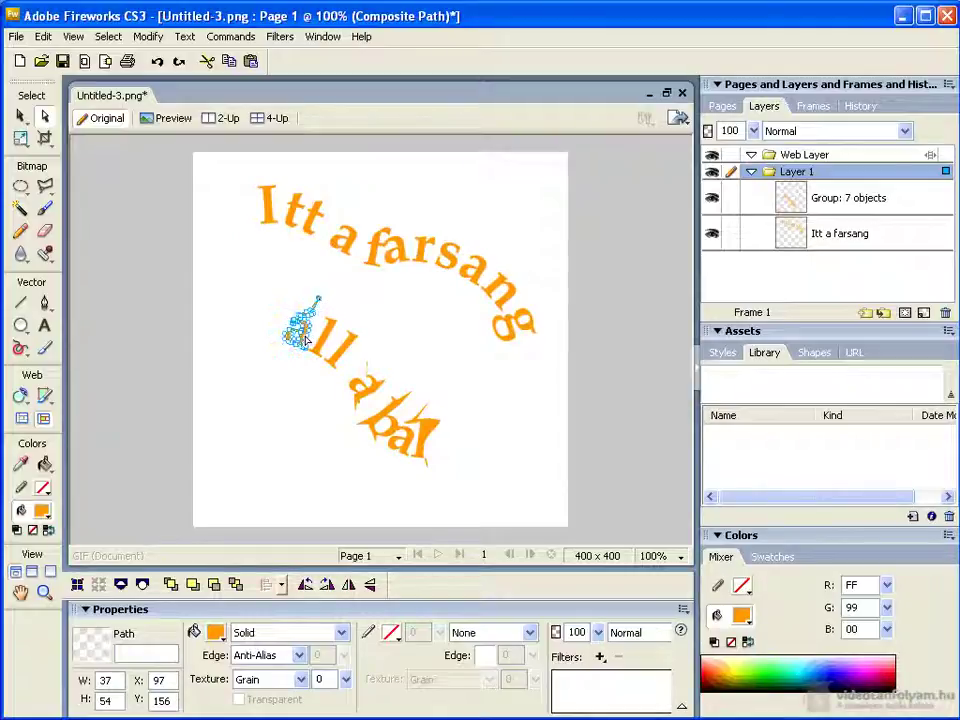
{"action": "left_click", "coordinate": [279, 338]}
{"action": "left_click_drag", "start_coordinate": [277, 337], "coordinate": [301, 353]}
- Convert the "Itt a farsang" text to paths
{"action": "left_click", "coordinate": [384, 329]}
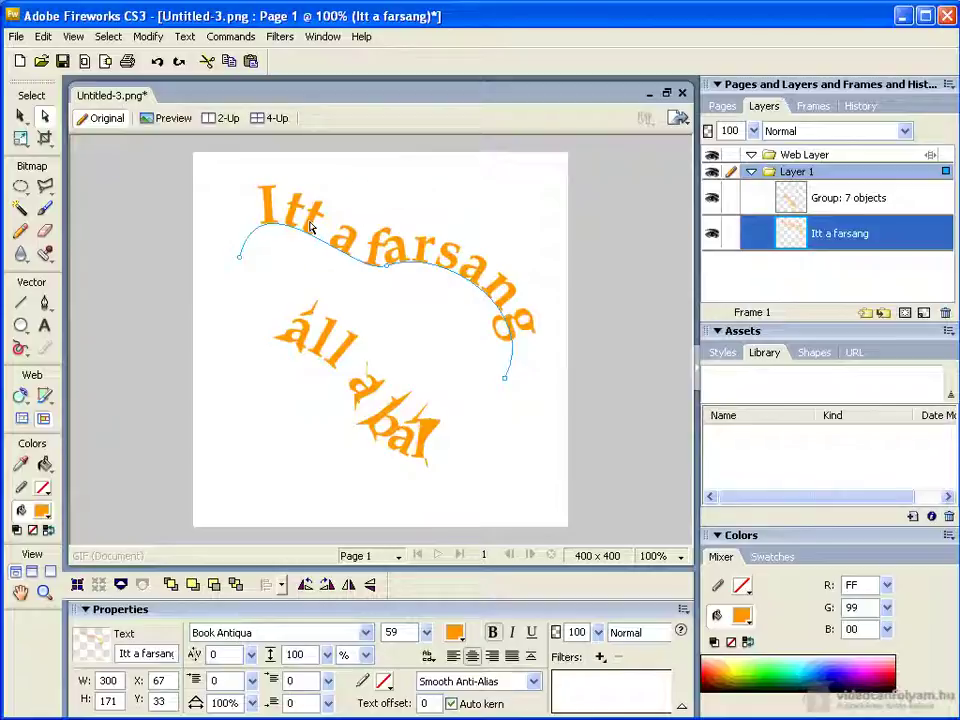
{"action": "left_click", "coordinate": [185, 36]}
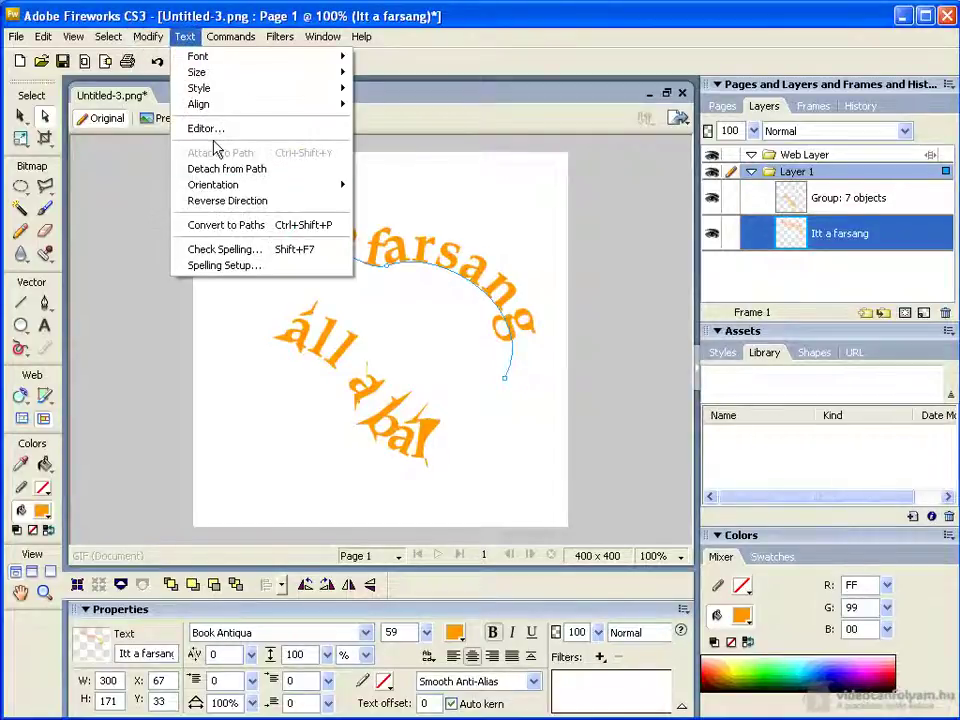
{"action": "left_click", "coordinate": [240, 225]}
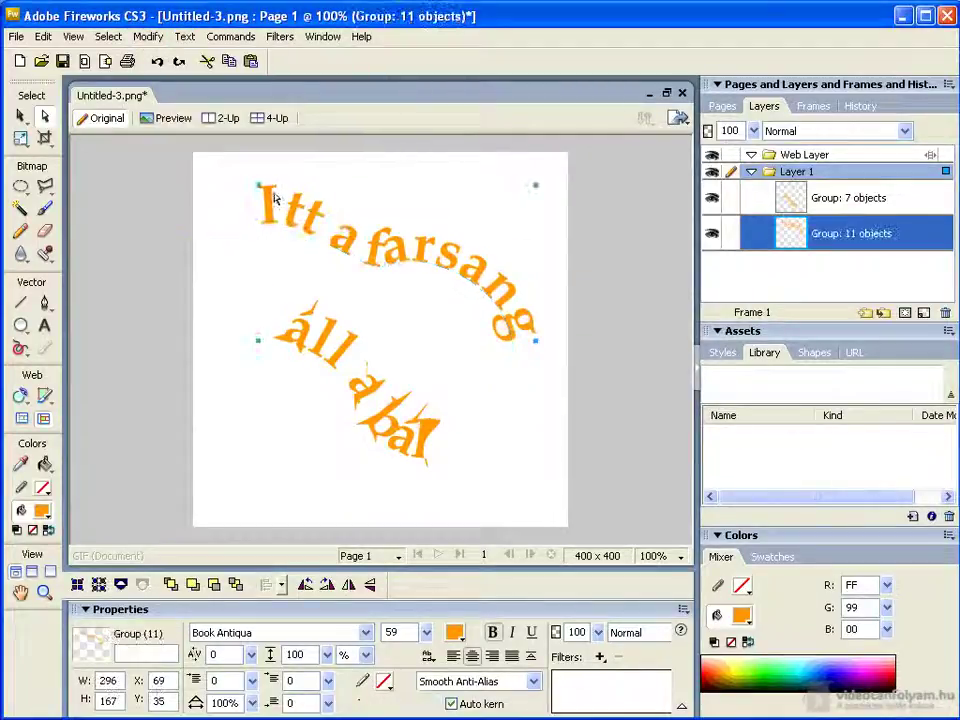
- Distort the letters of "Itt a" by pulling their outline points into spikes, and clear the selection
{"action": "left_click", "coordinate": [272, 190]}
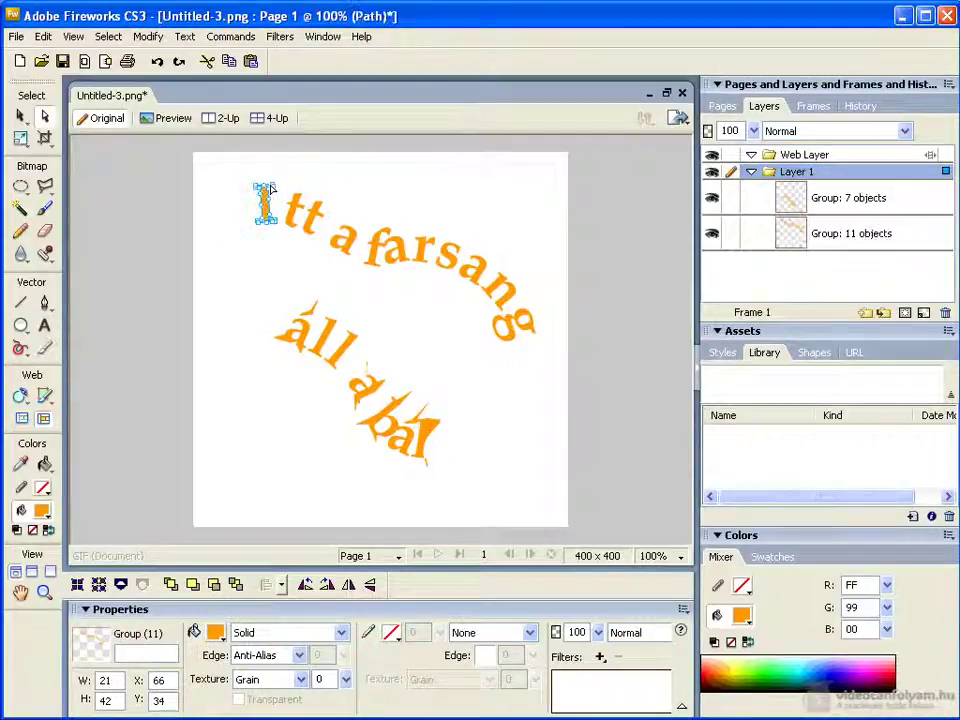
{"action": "left_click_drag", "start_coordinate": [273, 182], "coordinate": [249, 180]}
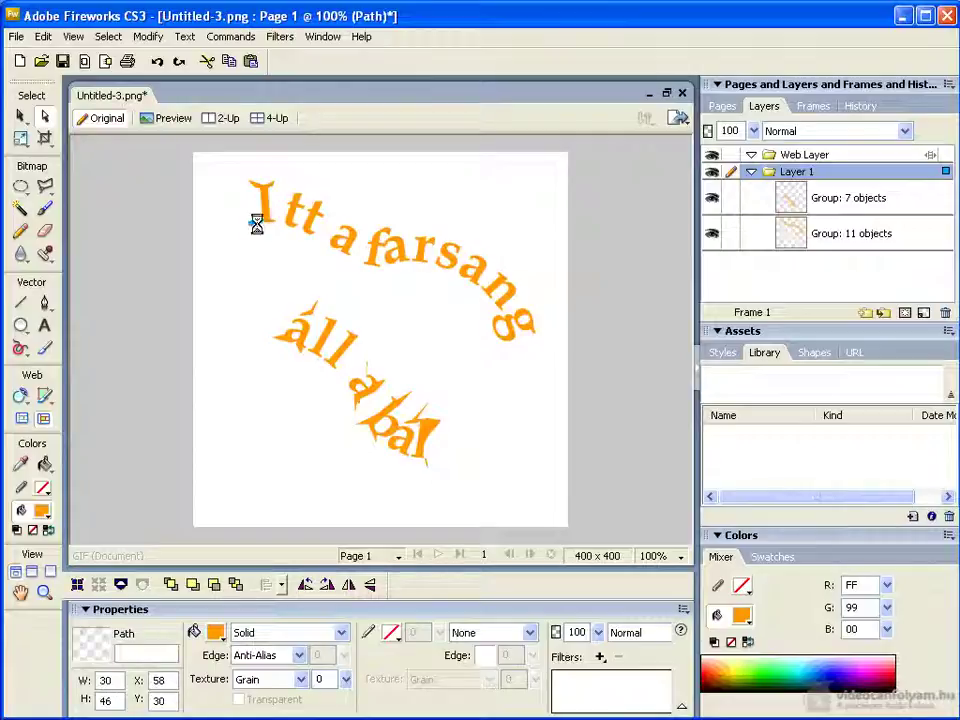
{"action": "left_click_drag", "start_coordinate": [272, 222], "coordinate": [338, 195]}
{"action": "left_click", "coordinate": [300, 202]}
{"action": "left_click", "coordinate": [318, 209]}
{"action": "left_click", "coordinate": [353, 237]}
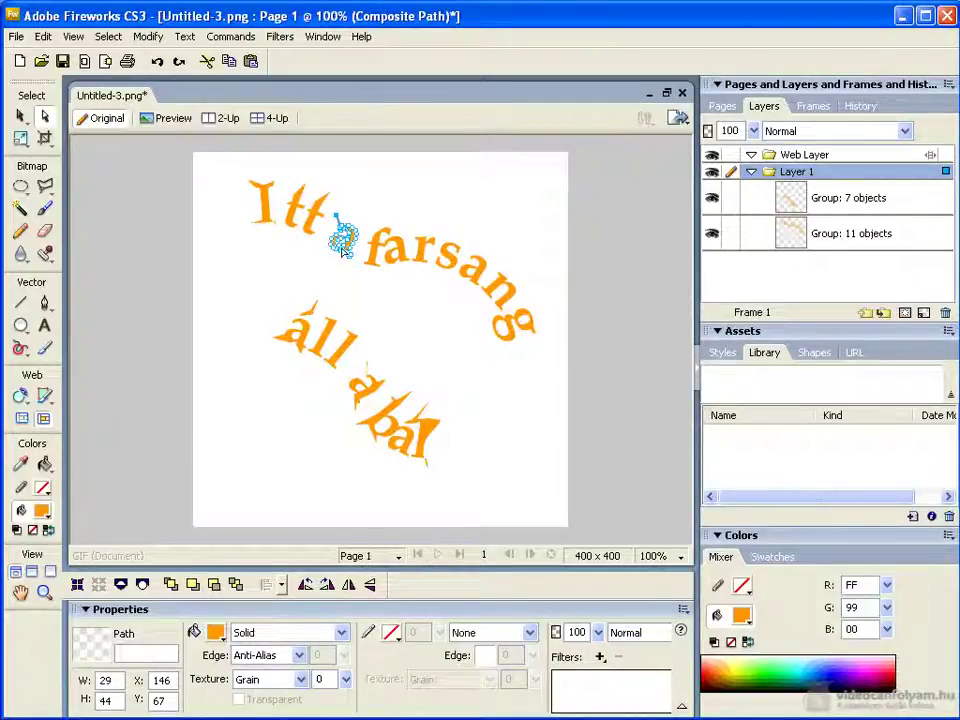
{"action": "mouse_move", "coordinate": [344, 255]}
{"action": "left_mouse_down"}
{"action": "mouse_move", "coordinate": [348, 262]}
{"action": "mouse_move", "coordinate": [326, 242]}
{"action": "mouse_move", "coordinate": [328, 252]}
{"action": "left_mouse_up"}
{"action": "left_click", "coordinate": [334, 276]}
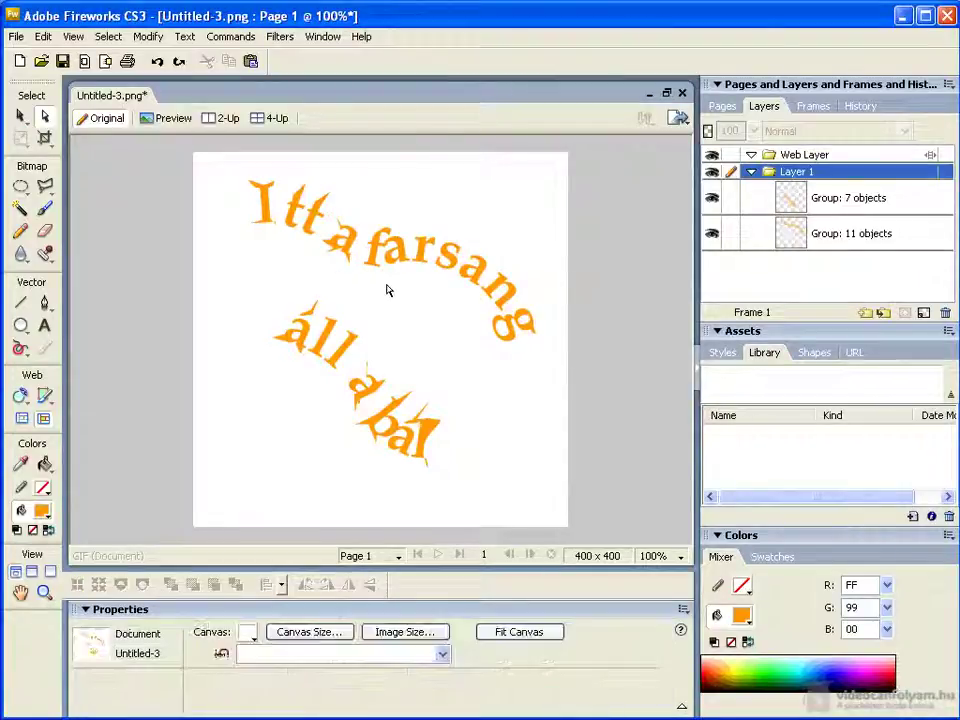